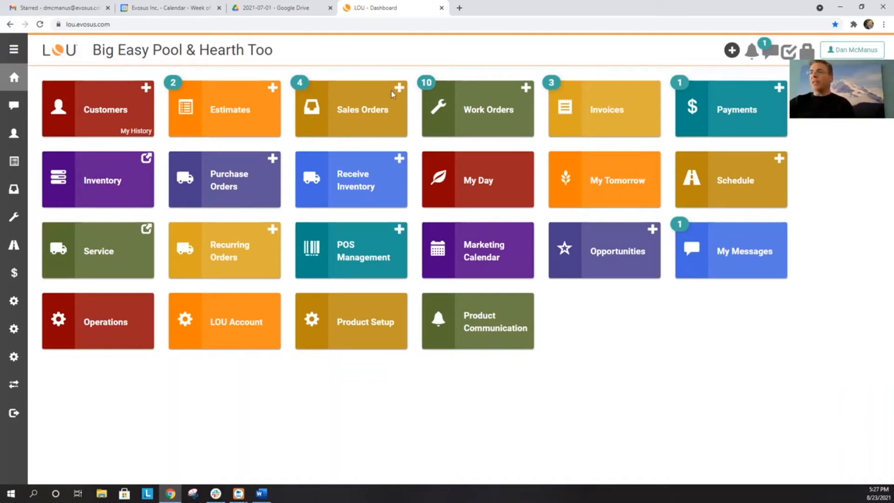
Step: Open the inventory search and filter it to the categories Pool, Above Ground Pools and Round Pools
left_click(112, 185)
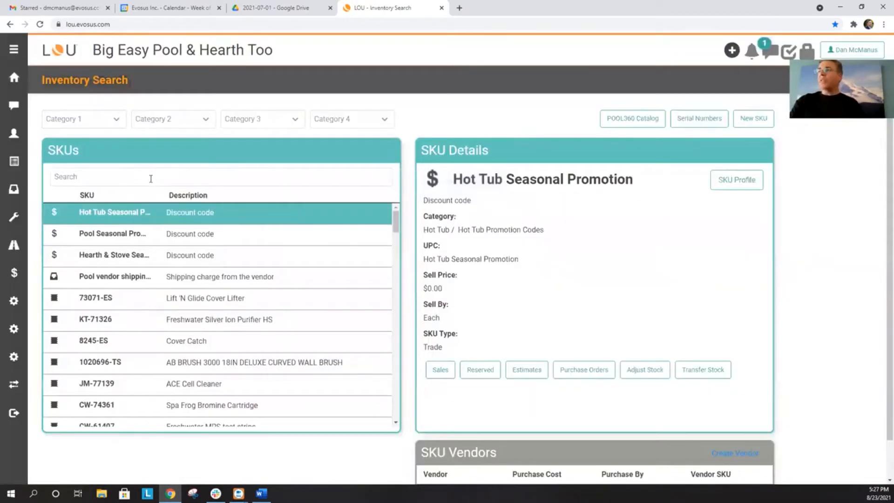
left_click(92, 126)
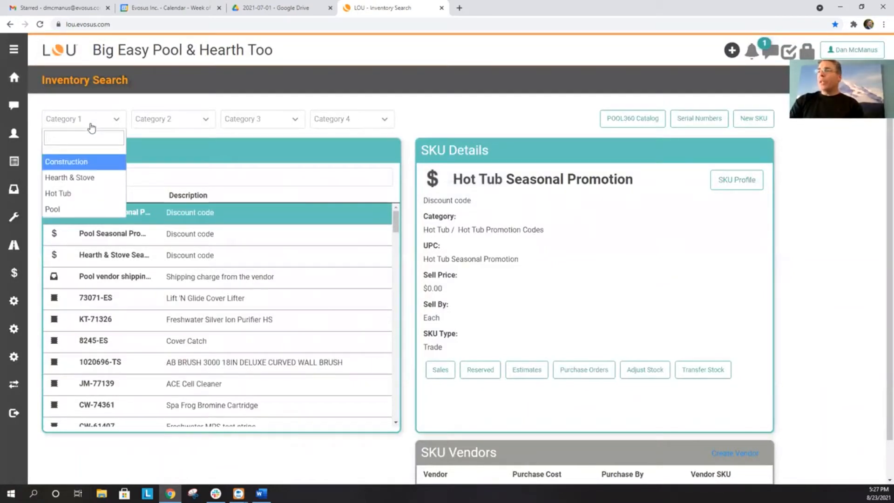
left_click(80, 208)
left_click(195, 122)
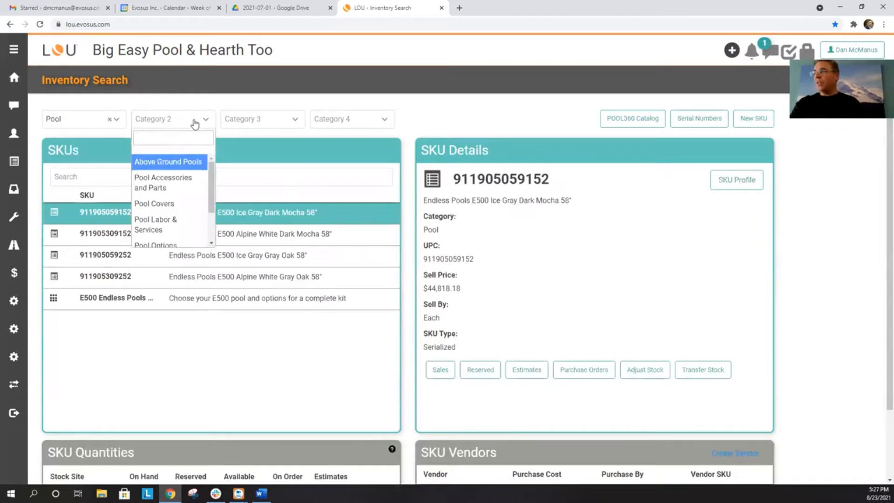
left_click(186, 162)
left_click(235, 122)
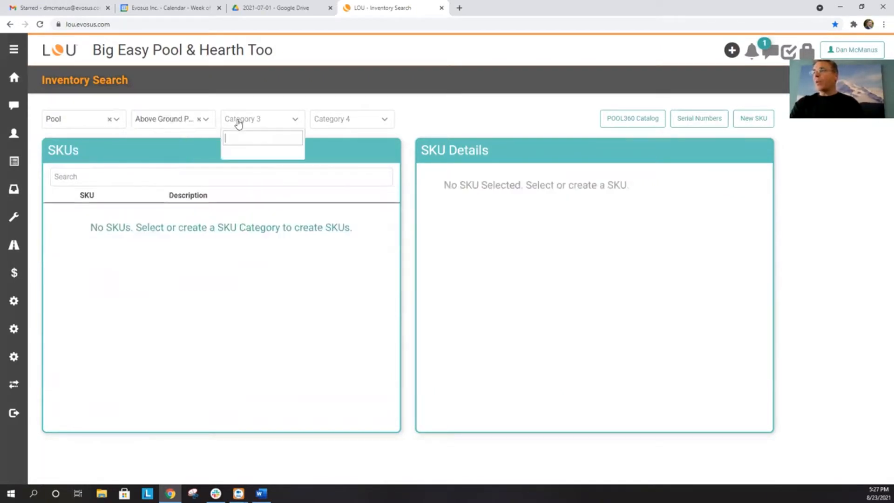
left_click(245, 177)
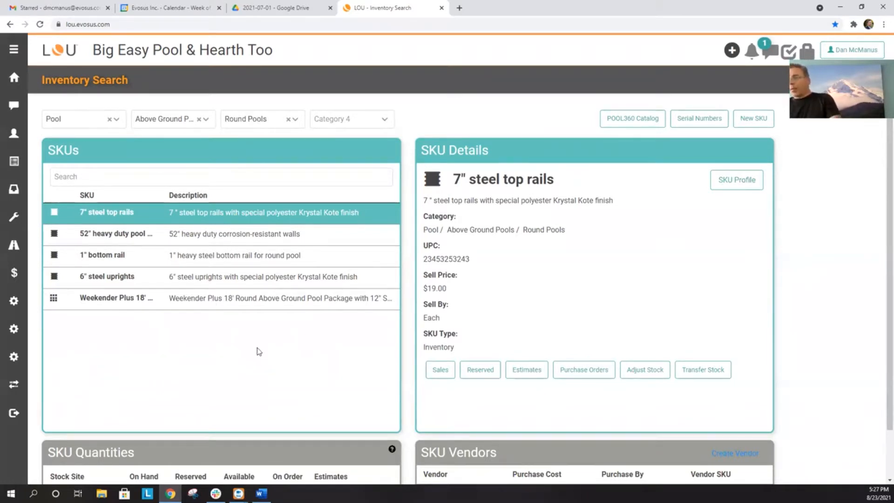
Step: Open the SKU profile of the Weekender Plus 18' Round Pool Package kit and view its images
left_click(55, 301)
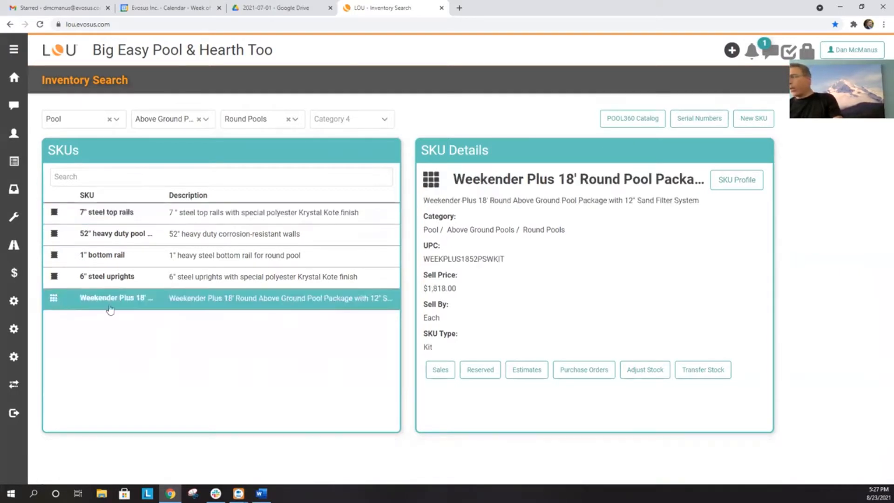
left_click(743, 182)
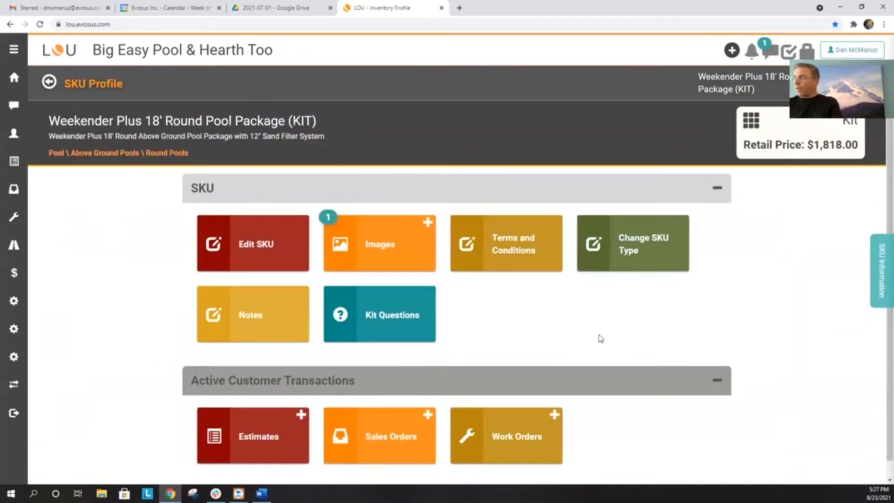
left_click(377, 248)
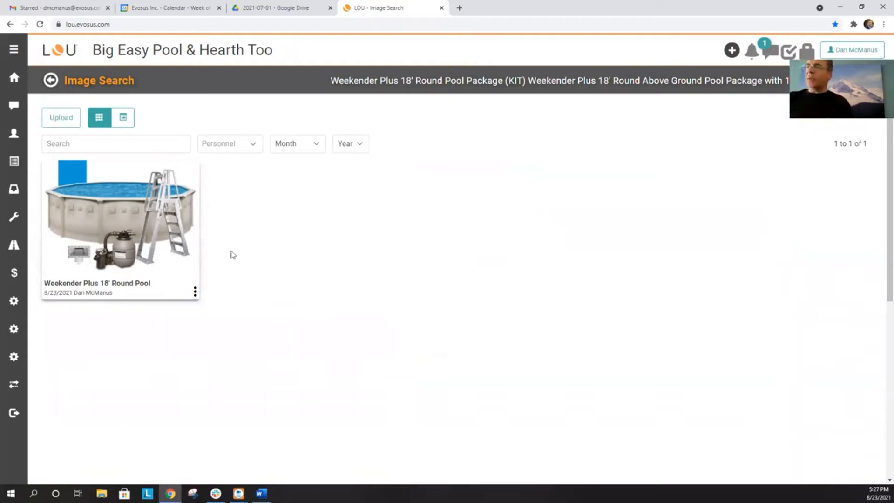
left_click(50, 81)
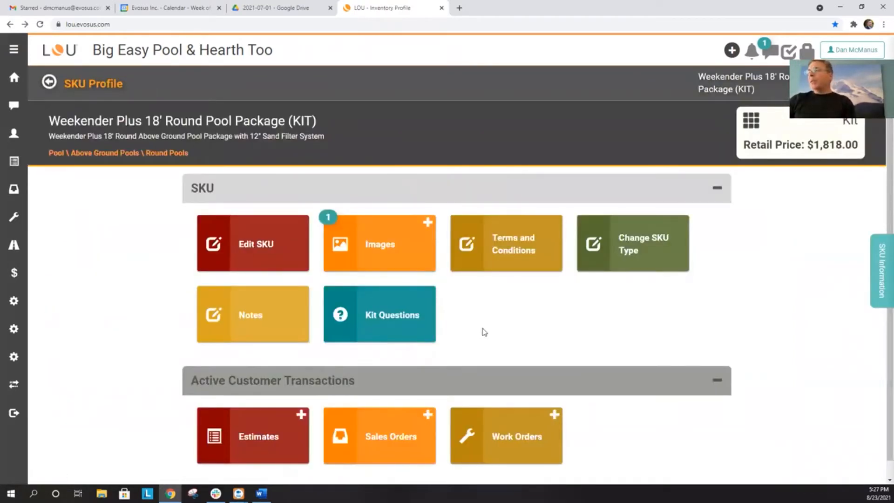
Step: Edit the kit SKU to include the 1" bottom rail with a quantity of 2, and save the kit
left_click(243, 253)
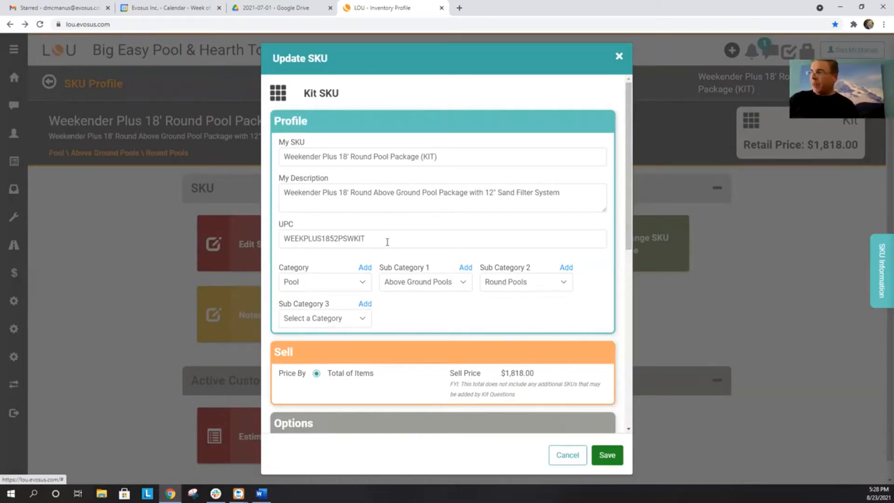
left_click_drag(629, 205, 643, 352)
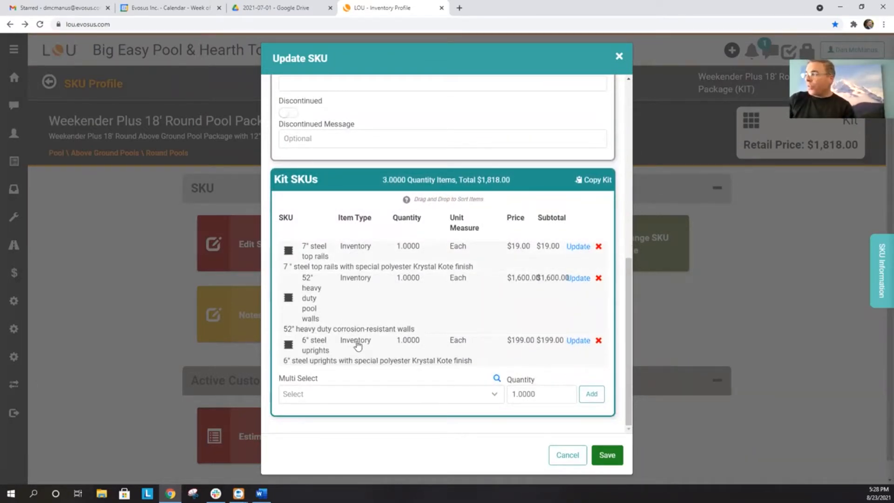
left_click(365, 395)
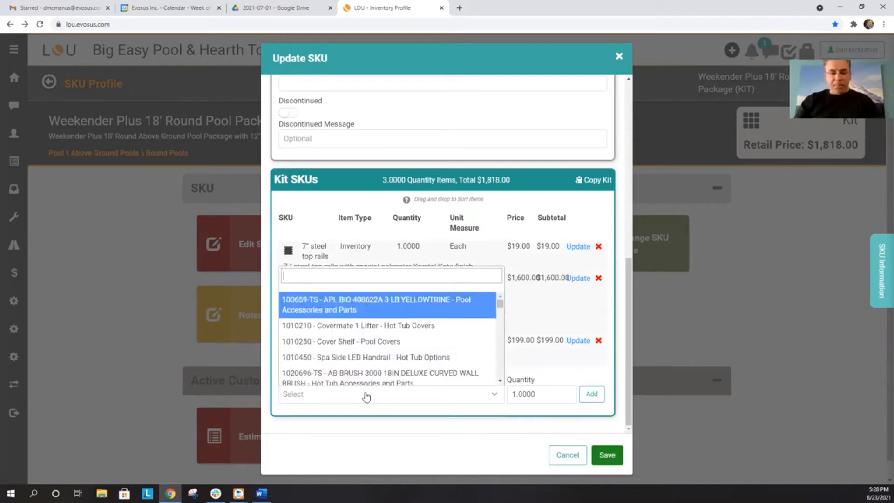
type("bott")
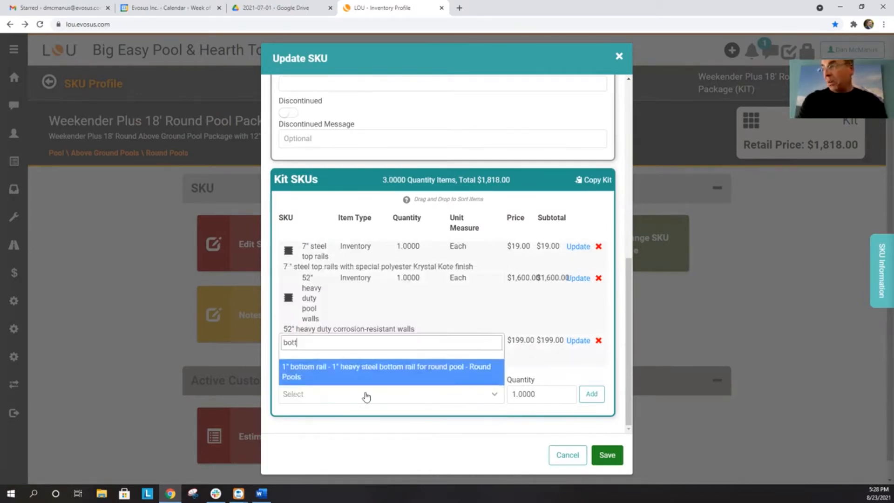
left_click(382, 372)
left_click(551, 395)
double_click(551, 395)
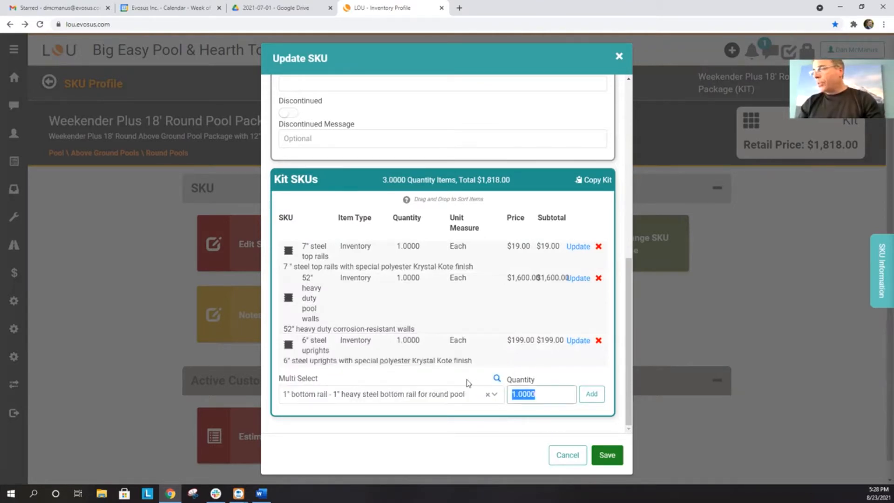
type("2")
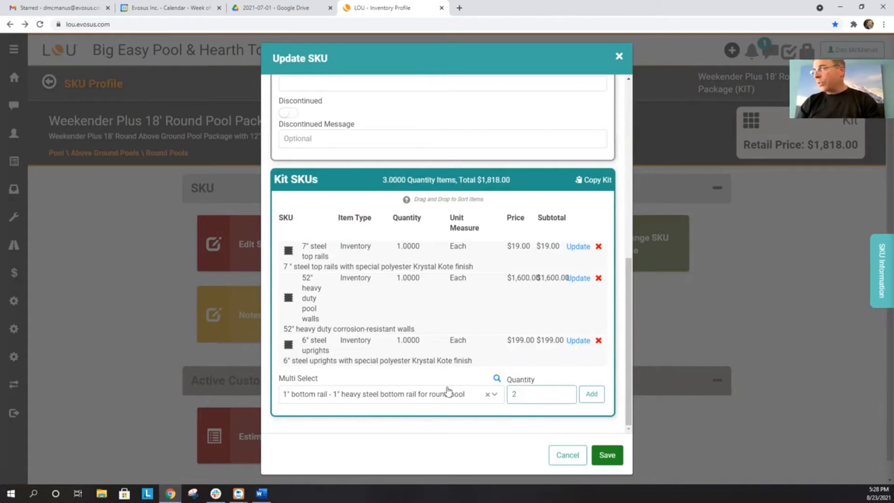
key("Tab")
left_click(592, 395)
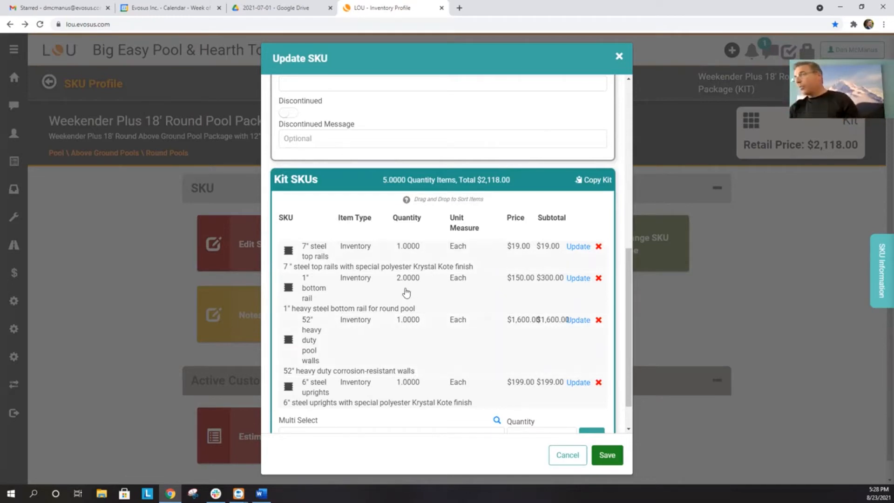
left_click(602, 451)
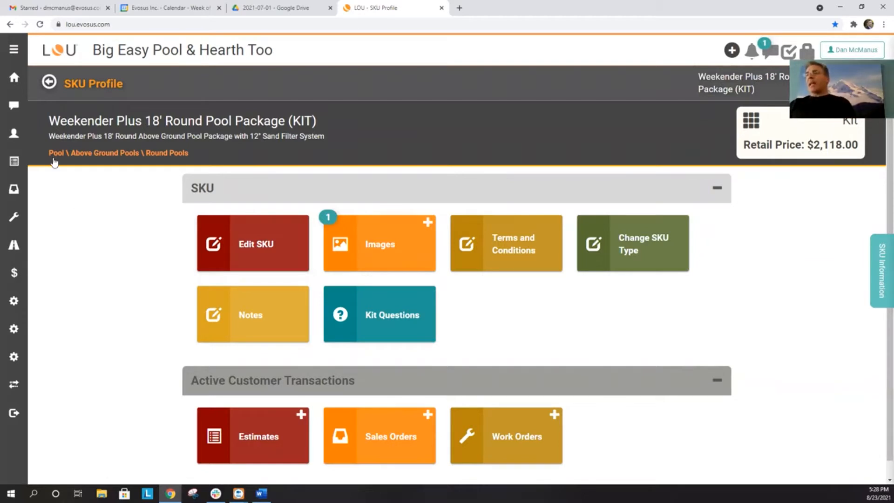
Step: Open the profile of the pending General estimate dated 08/23/21 and go to its SKUs section
left_click(14, 79)
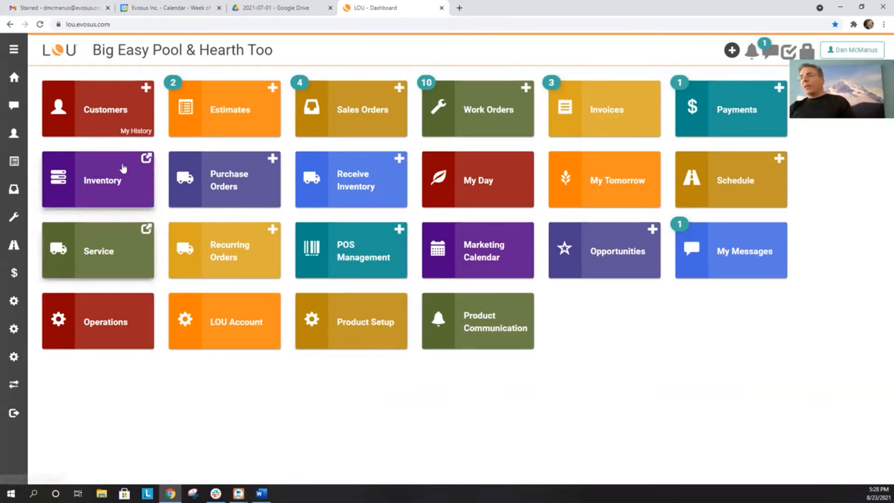
left_click(225, 108)
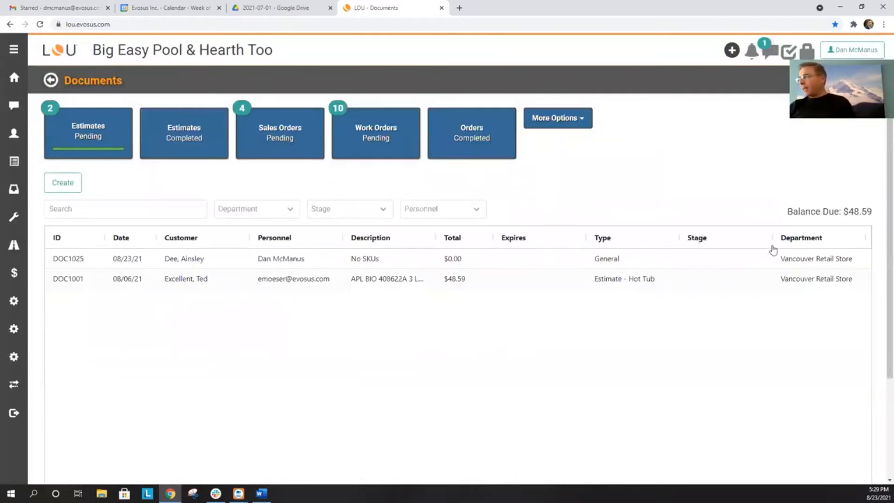
mouse_move(831, 260)
left_click(841, 261)
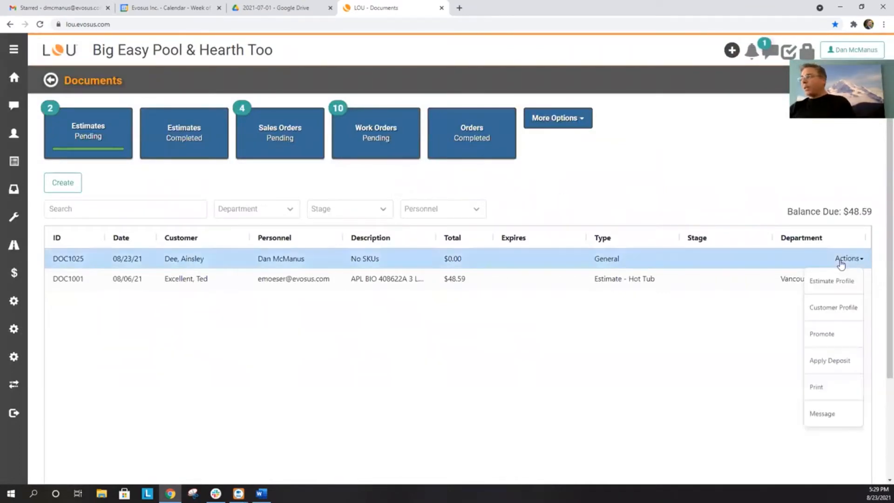
left_click(842, 281)
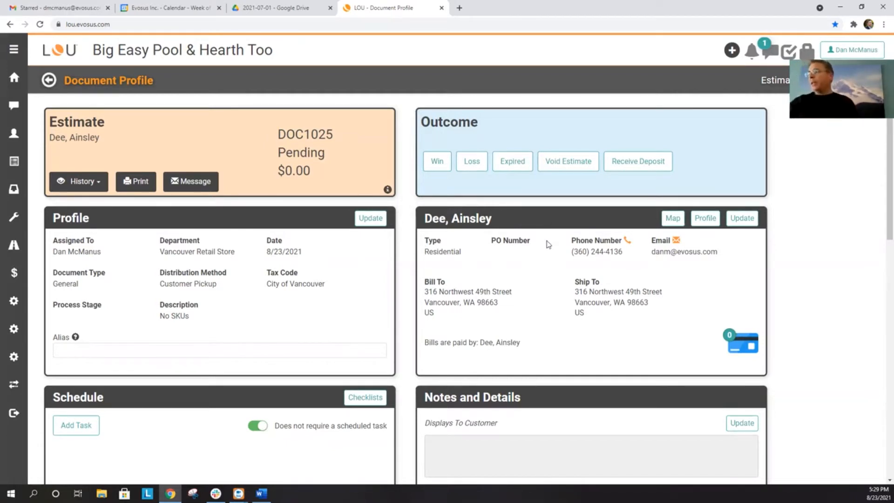
scroll(547, 241, "down", 2)
scroll(150, 349, "down", 3)
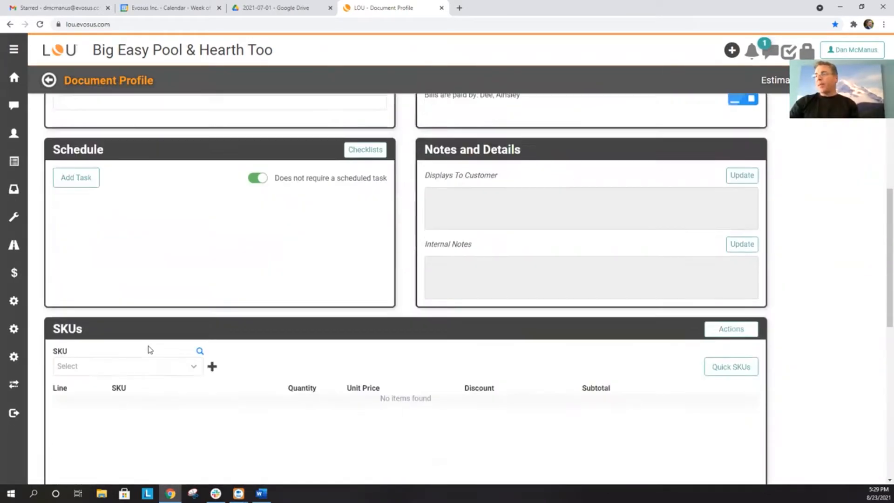
scroll(150, 350, "down", 3)
left_click(195, 243)
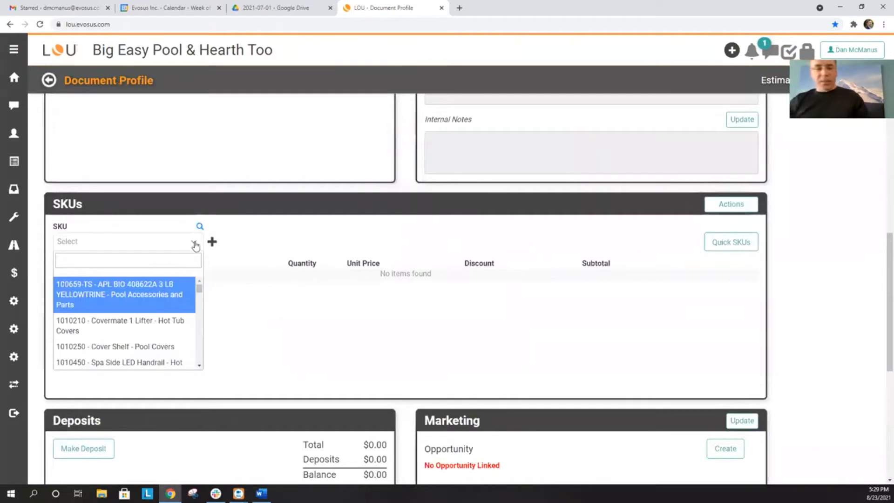
type("weekend")
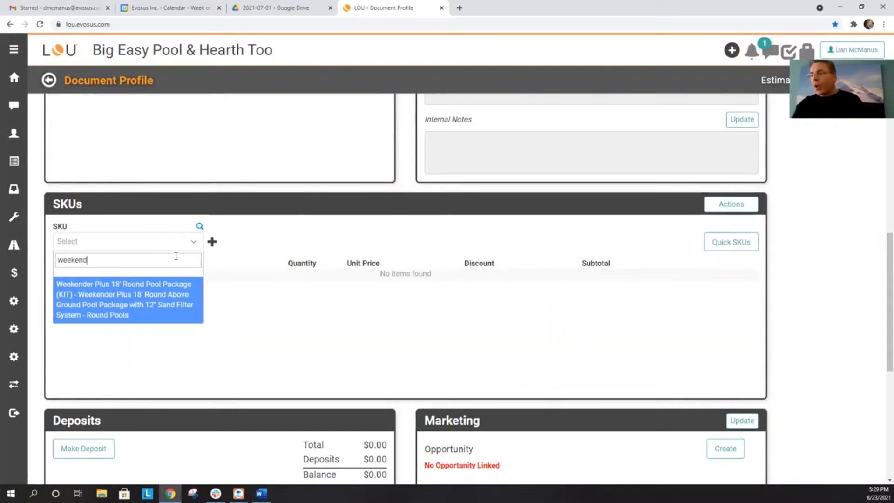
left_click(212, 241)
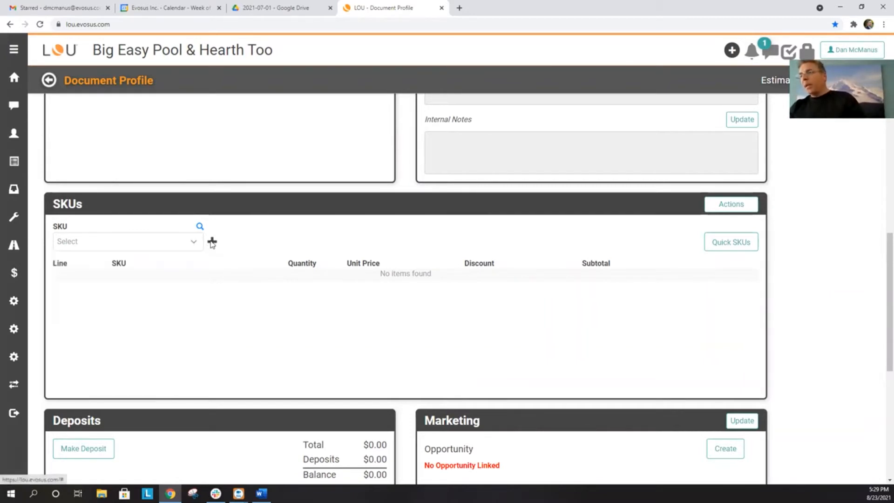
Step: Find the Weekender Plus 18' Round Pool Package kit with "weekend" and add it to the estimate
left_click(181, 244)
type("weekend")
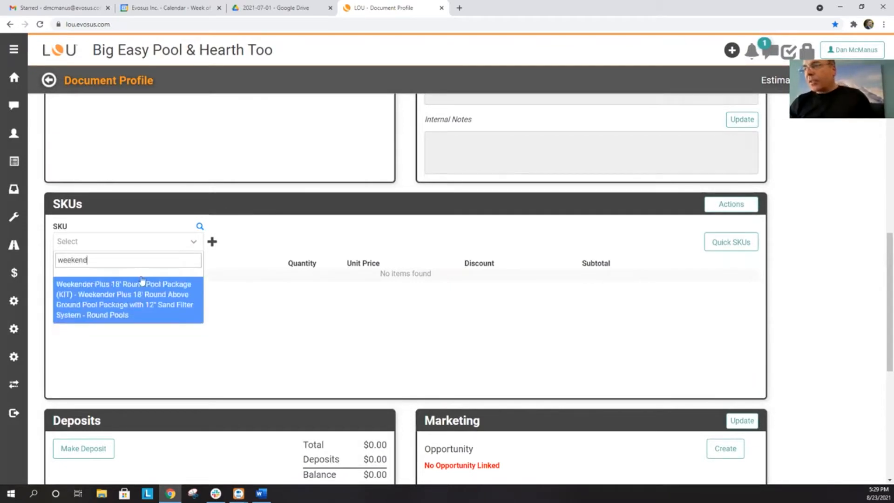
left_click(136, 299)
left_click(233, 242)
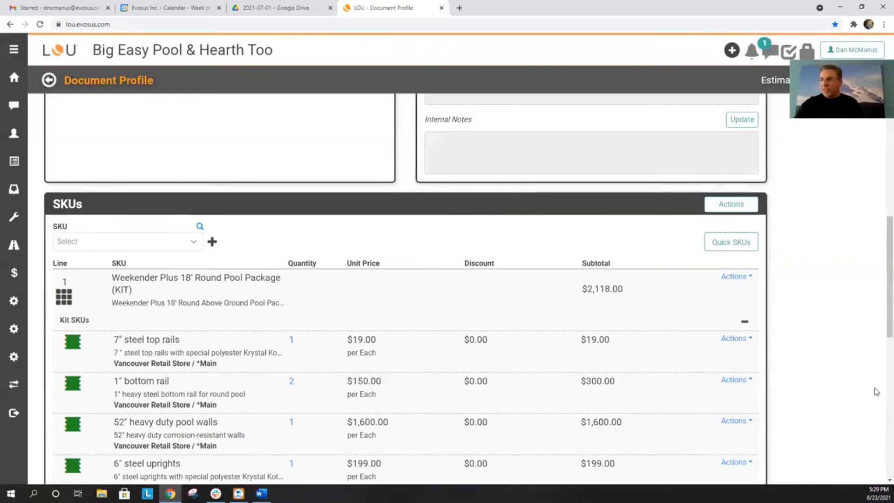
Step: Set the quantity of the kit's 1" bottom rail line to 1.00 on the estimate and save it
scroll(881, 399, "down", 1)
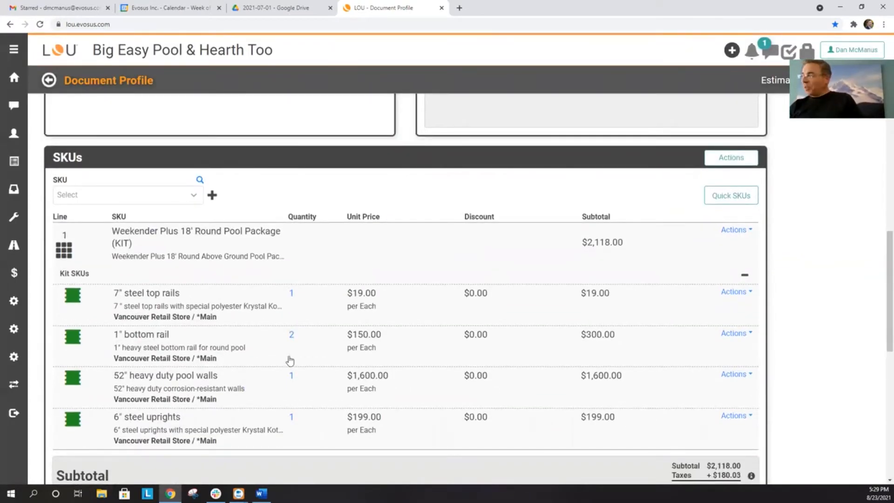
left_click(734, 333)
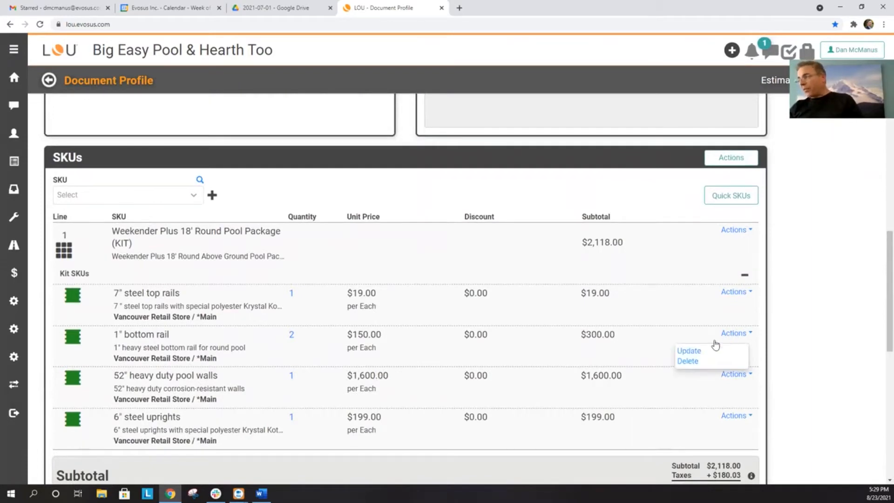
left_click(696, 349)
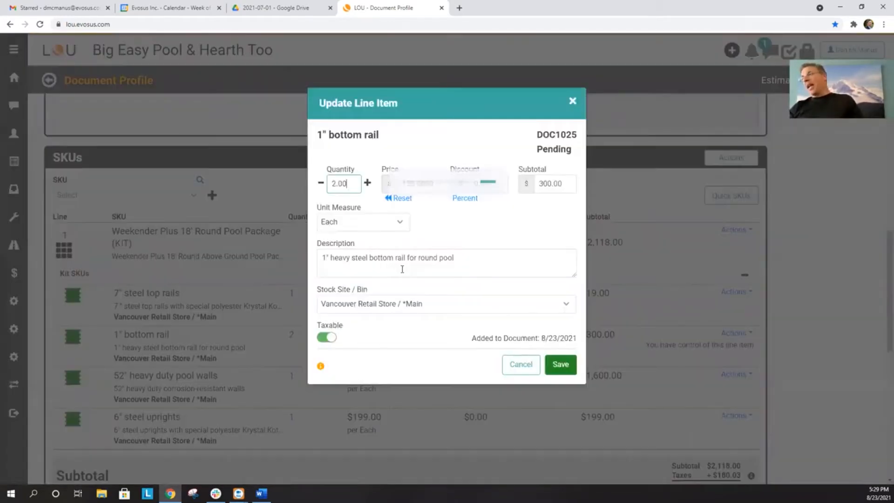
double_click(334, 184)
type("1.00")
left_click(474, 216)
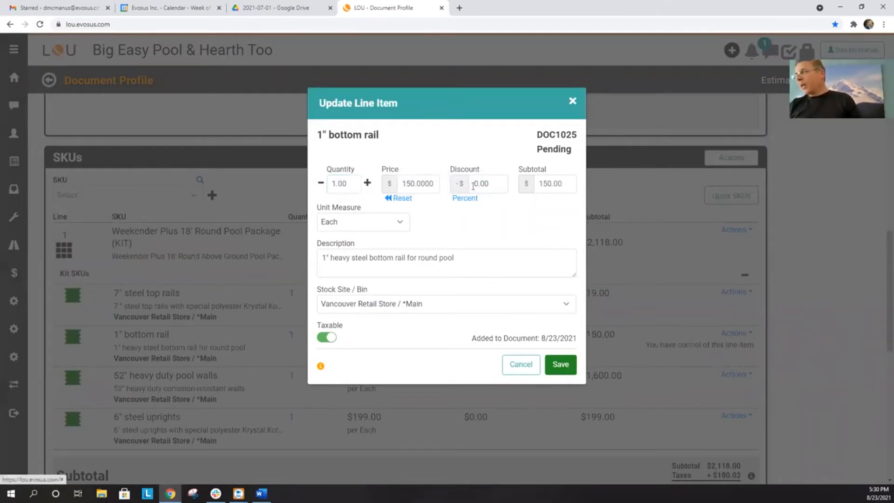
left_click(561, 364)
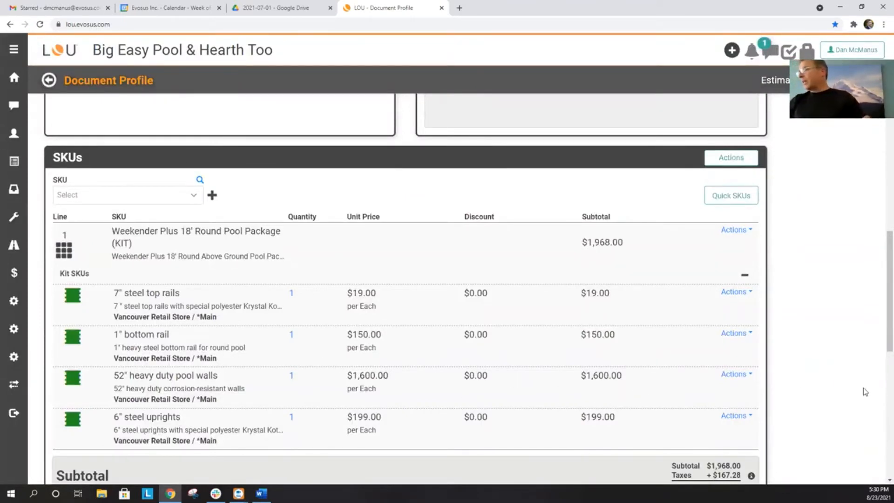
left_click_drag(889, 334, 889, 370)
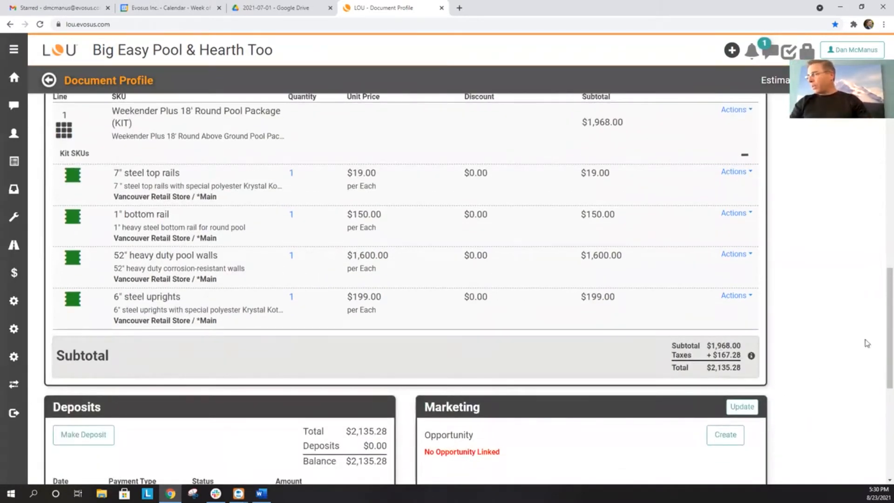
scroll(877, 341, "down", 3)
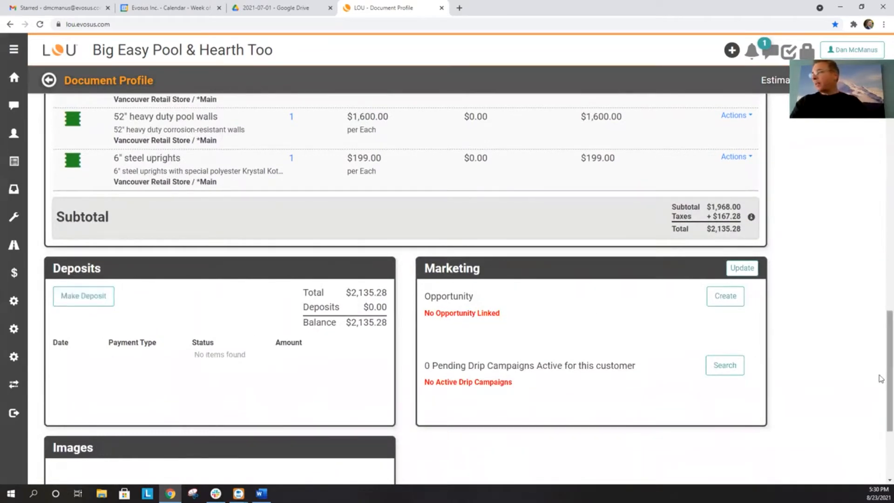
left_click_drag(889, 373, 889, 294)
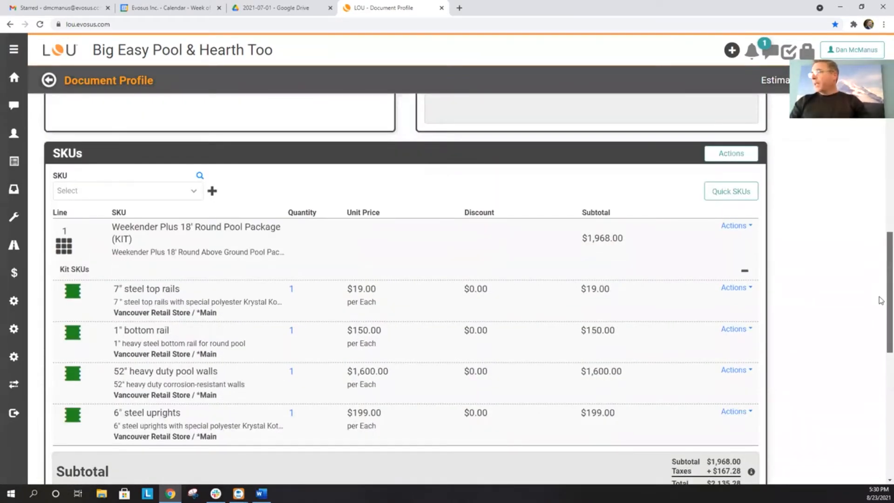
Step: Check the on-hand quantities of the estimate's SKUs, including the stock site quantities of the 52" heavy duty pool walls
left_click(729, 158)
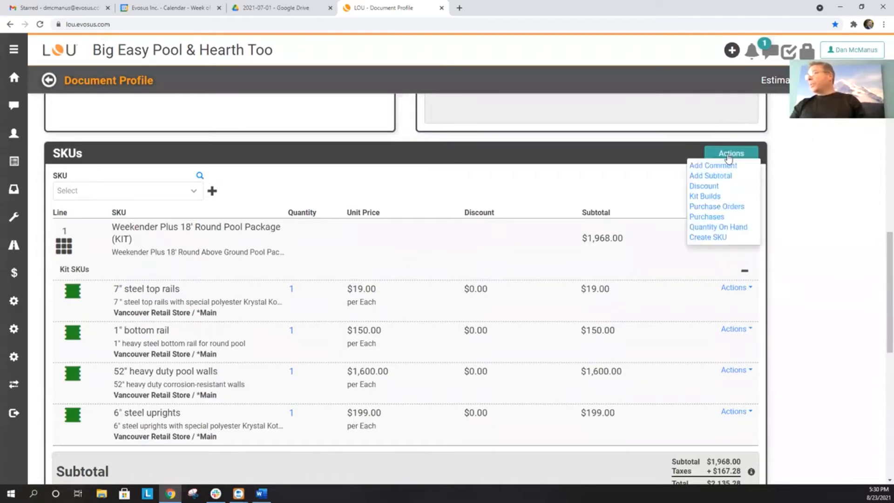
left_click(740, 227)
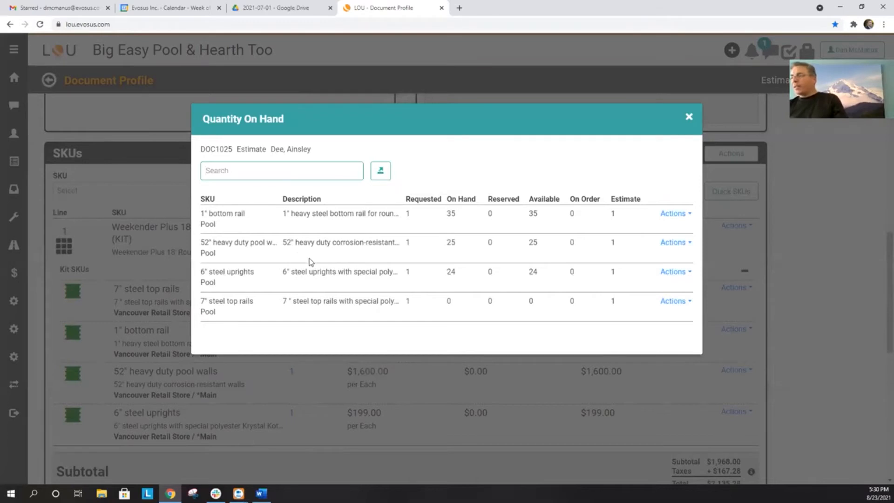
left_click(666, 244)
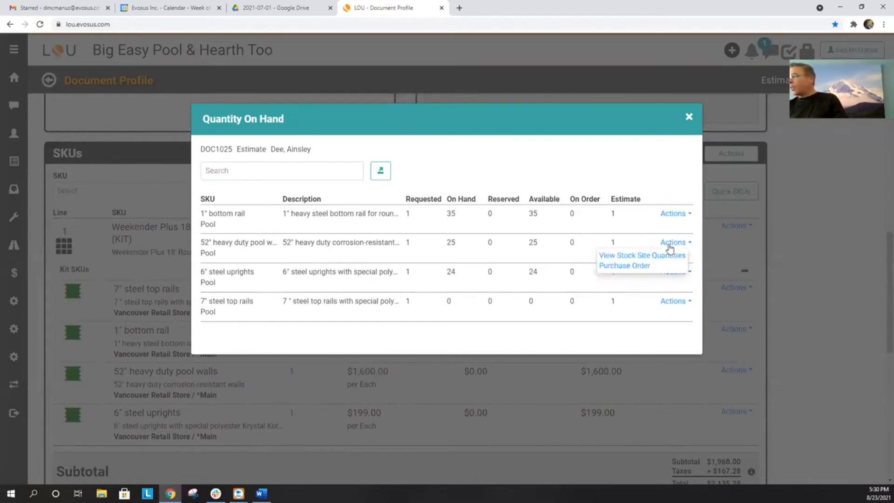
left_click(662, 255)
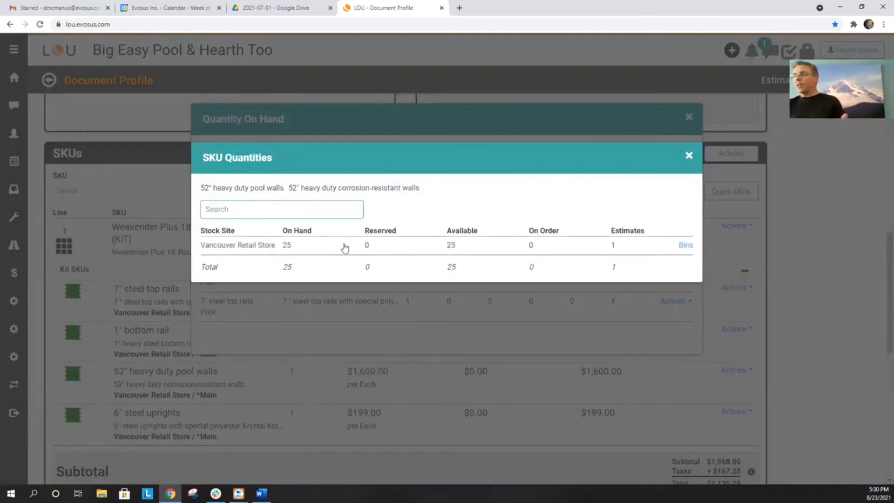
left_click(688, 156)
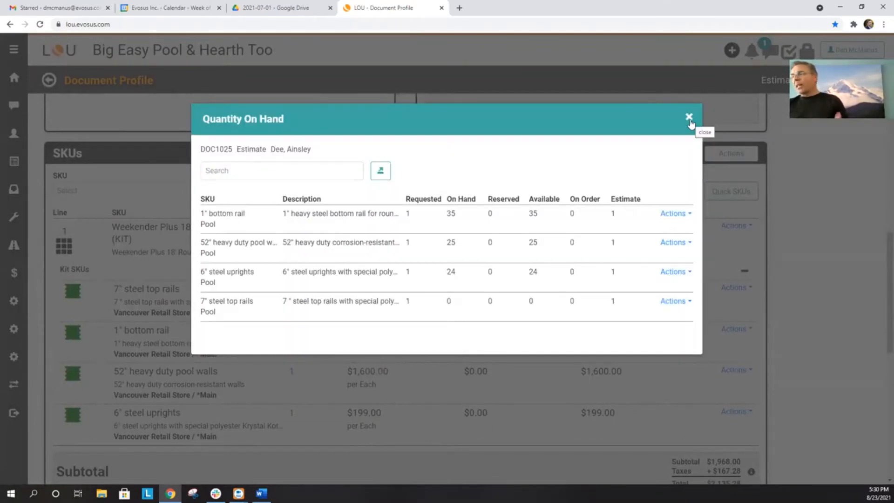
left_click(689, 119)
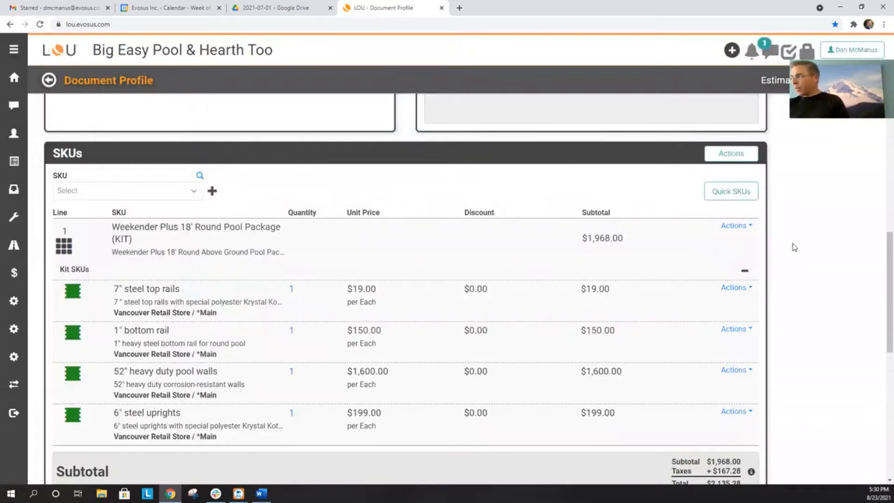
Step: Delete the Weekender Plus 18' Round Pool Package kit line from the estimate
left_click(738, 226)
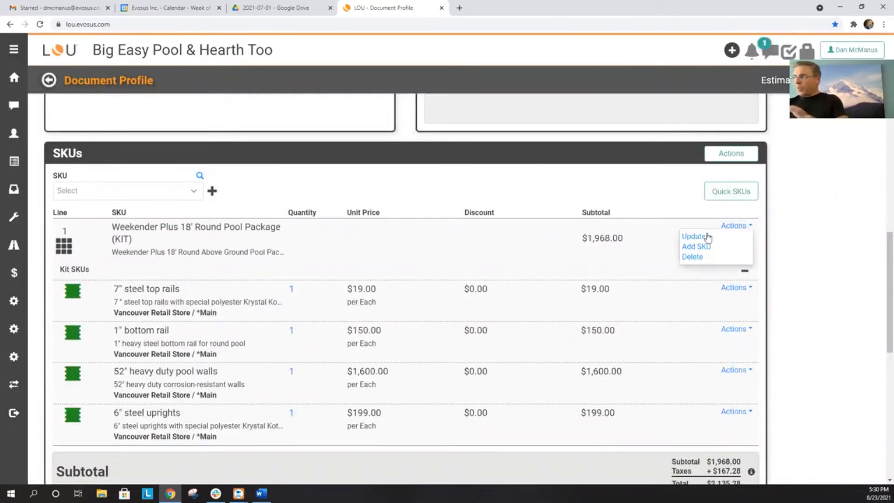
left_click(700, 257)
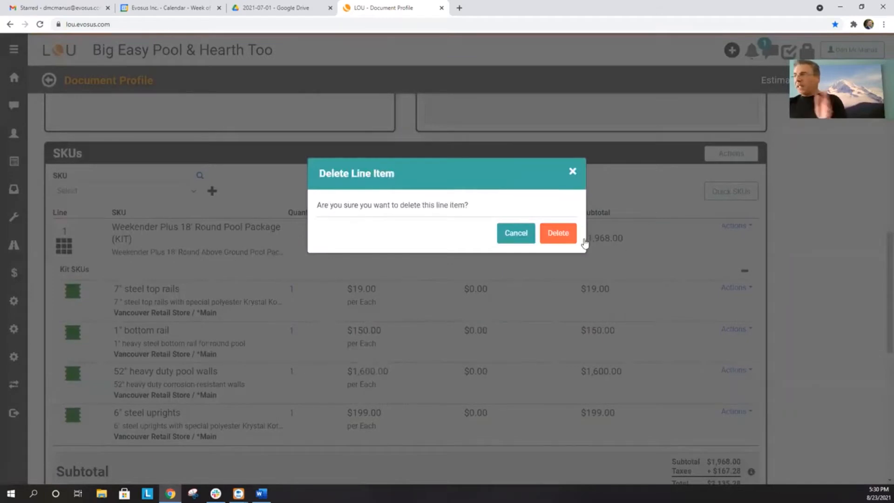
left_click(564, 237)
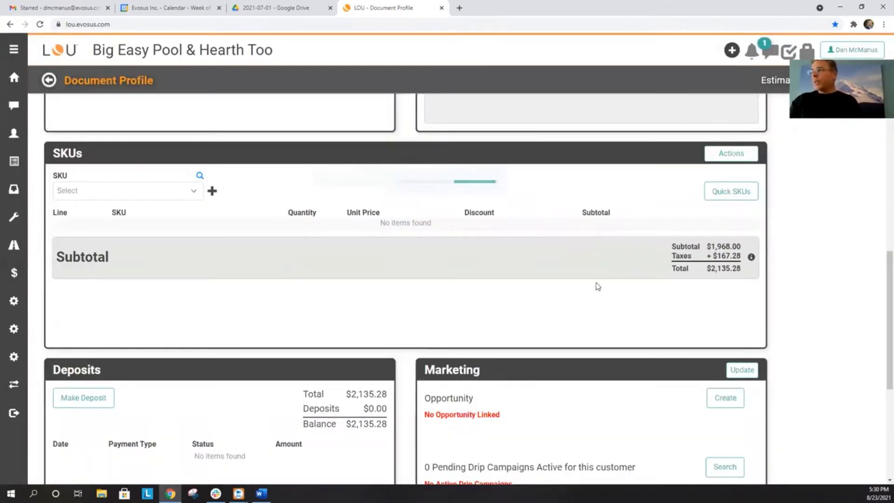
Step: Find the Sovereign Spa Dynamic Kit in the inventory with "dy" and open its kit questions
left_click(14, 77)
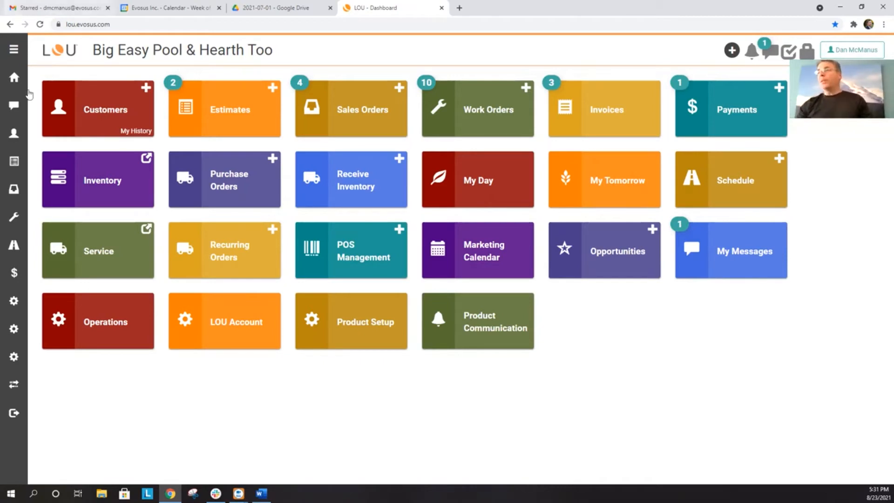
left_click(84, 183)
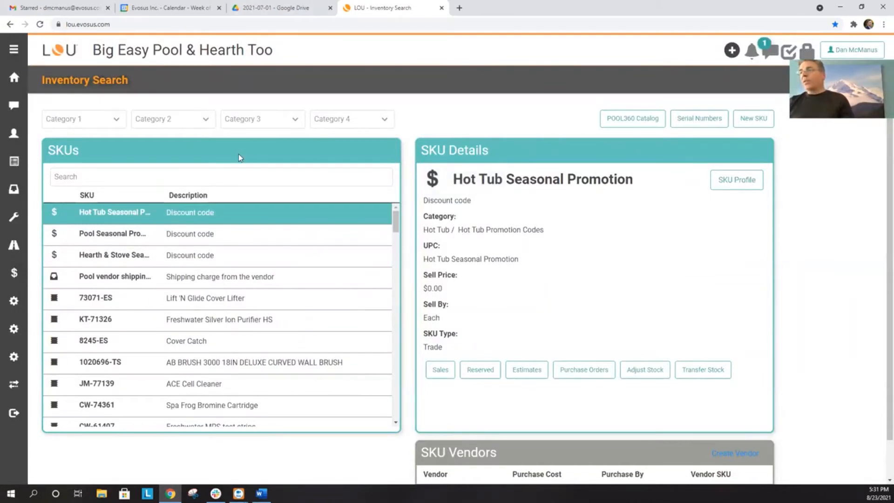
type("dy")
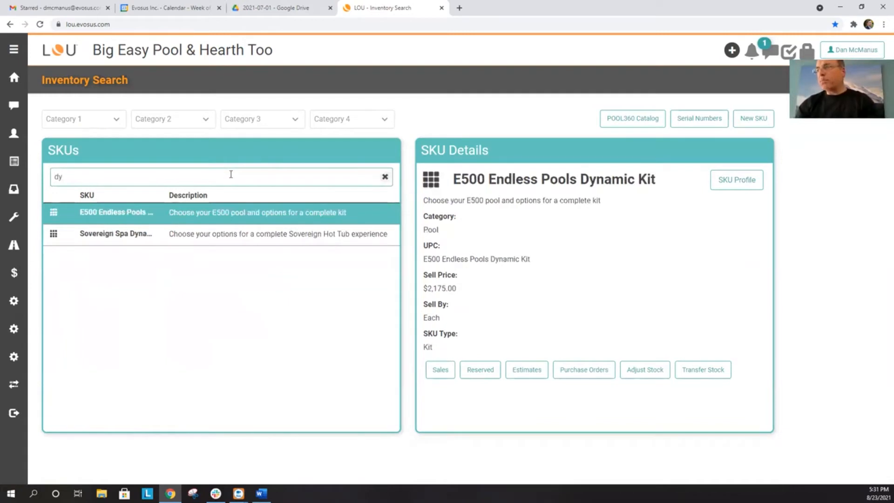
left_click(158, 237)
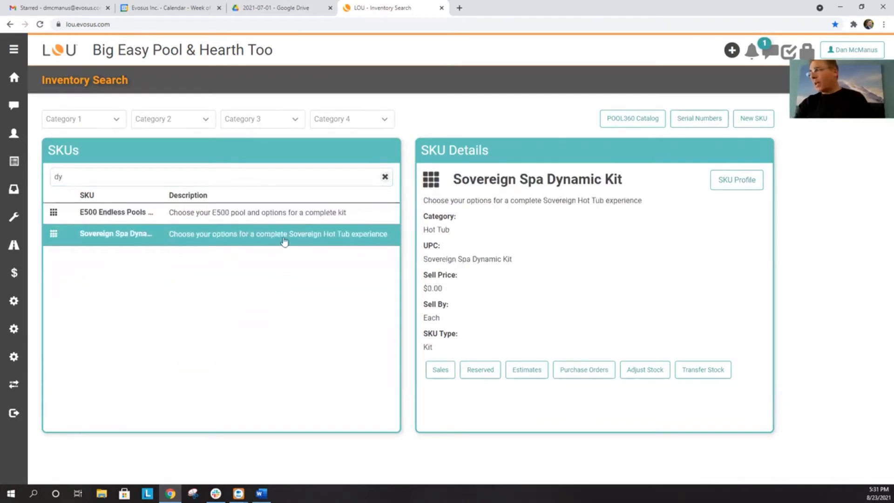
left_click(745, 186)
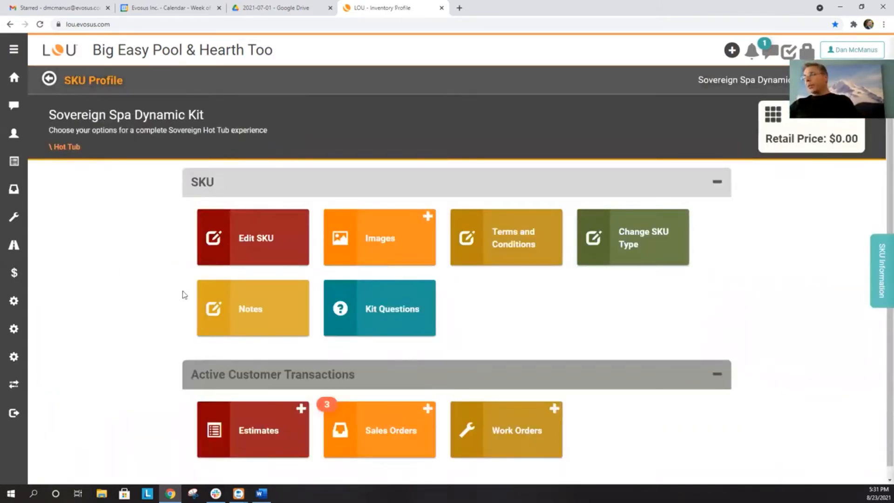
left_click(401, 316)
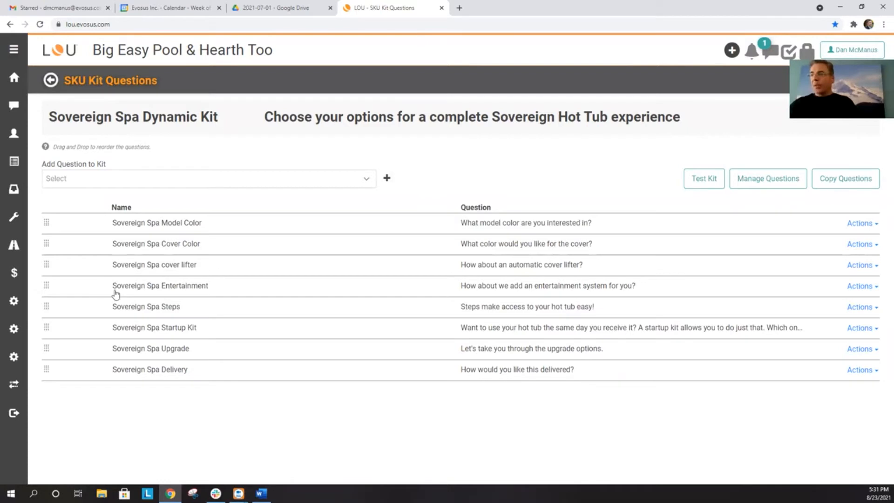
Step: Reorder the kit questions, trying Sovereign Spa Entertainment above the cover lifter question and placing it below Sovereign Spa Steps
left_click_drag(48, 287, 48, 265)
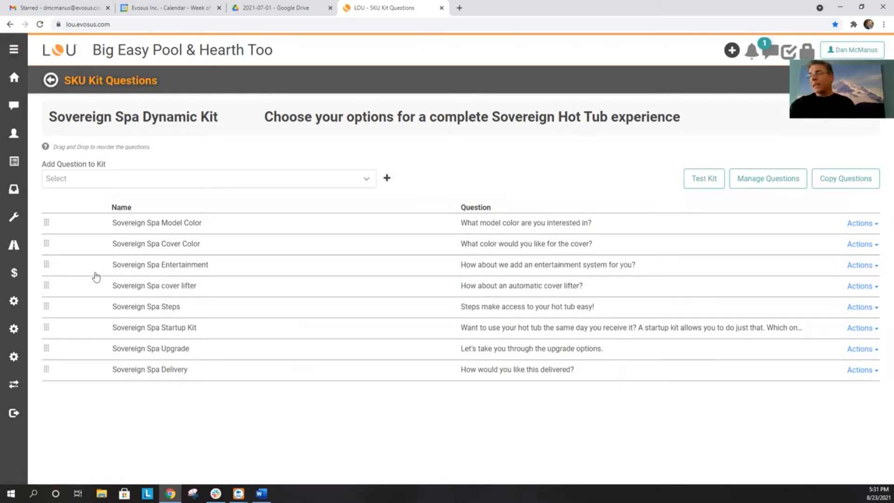
left_click_drag(48, 271, 44, 298)
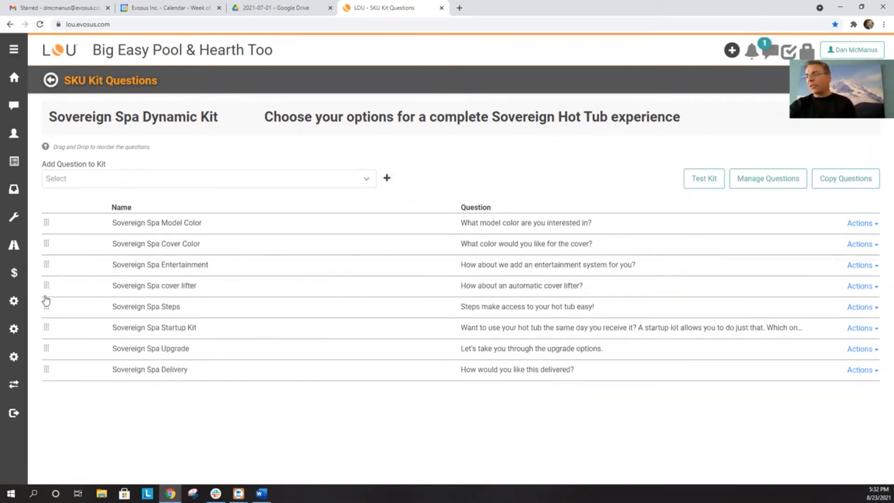
left_click_drag(45, 264, 48, 307)
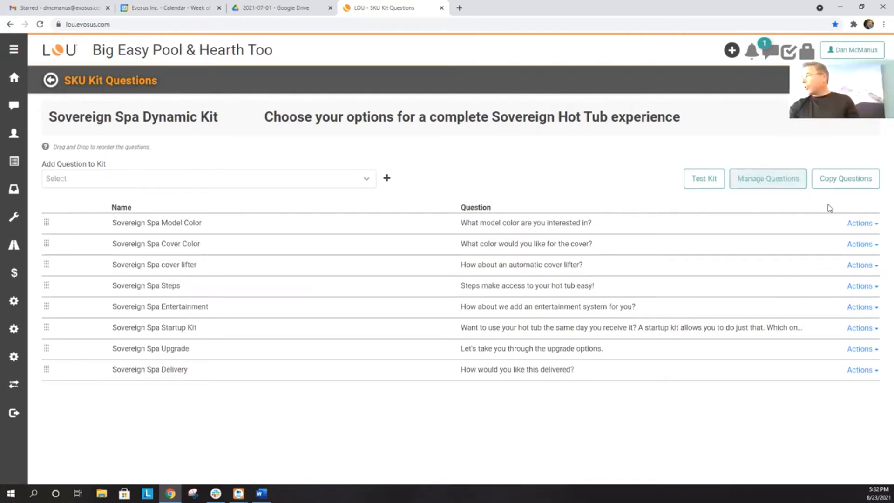
Step: Review the settings of the Sovereign Spa Model Color question and the answer list of the Sovereign Spa Upgrade question
left_click(855, 224)
left_click(850, 234)
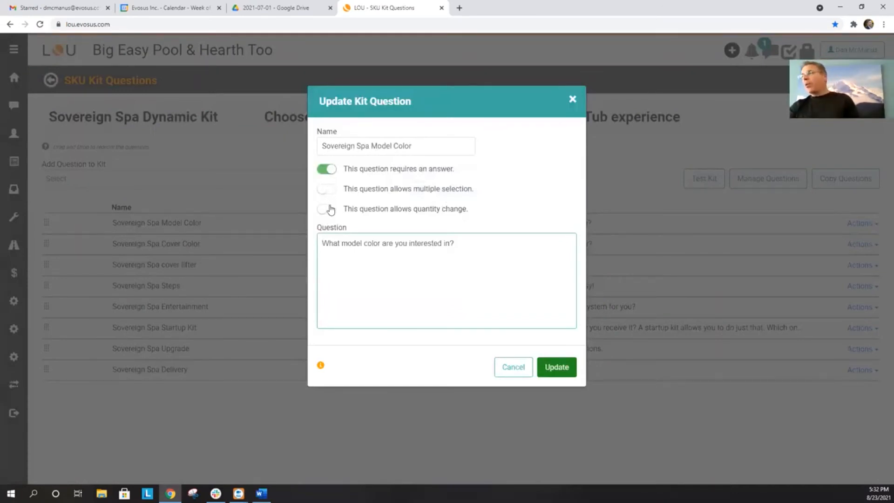
left_click(573, 101)
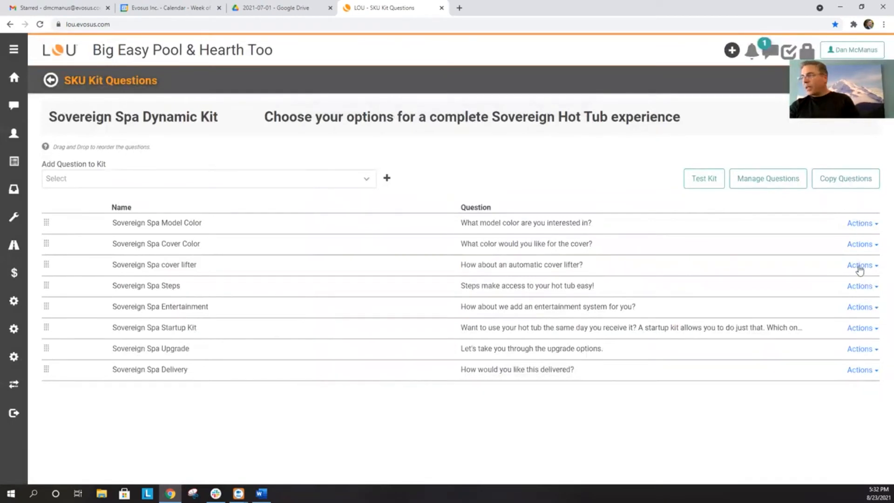
left_click(851, 350)
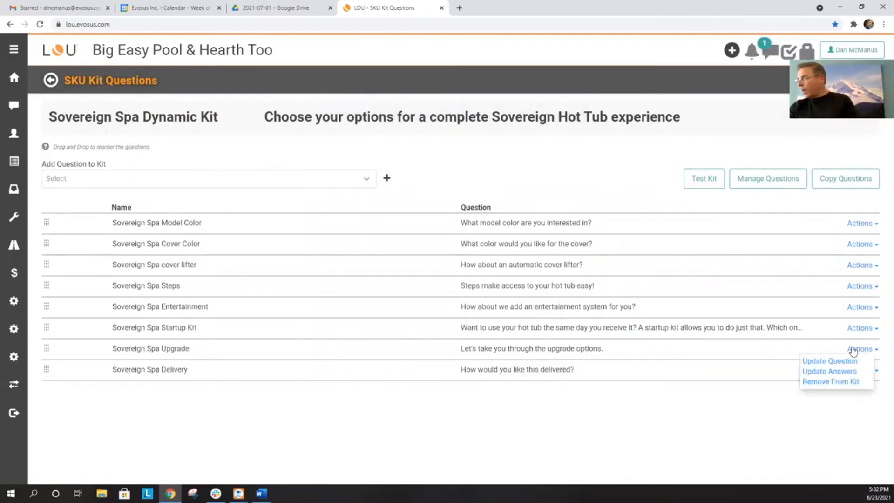
left_click(845, 371)
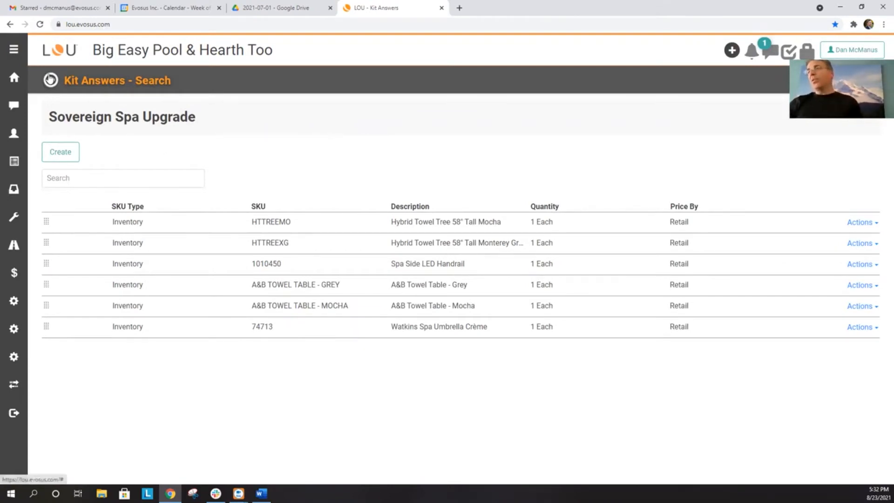
left_click(50, 80)
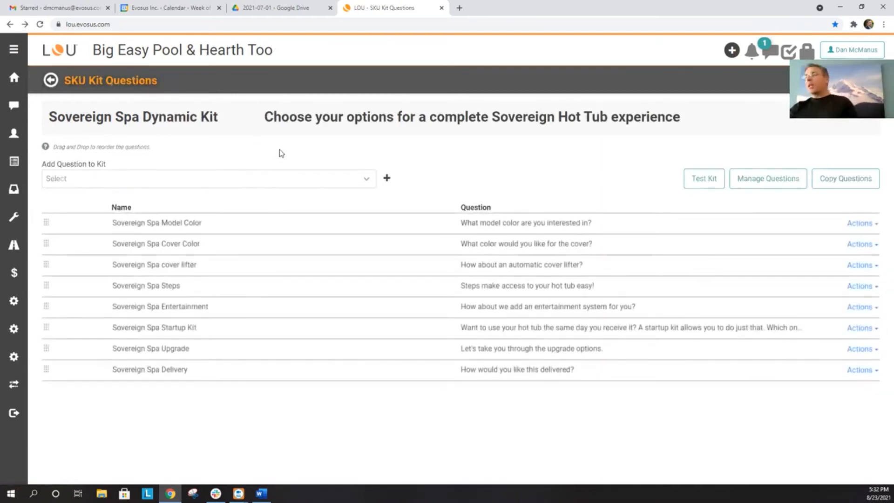
Step: Return to the profile of the pending General estimate dated 08/23/21 and go to its empty SKUs section
left_click(14, 78)
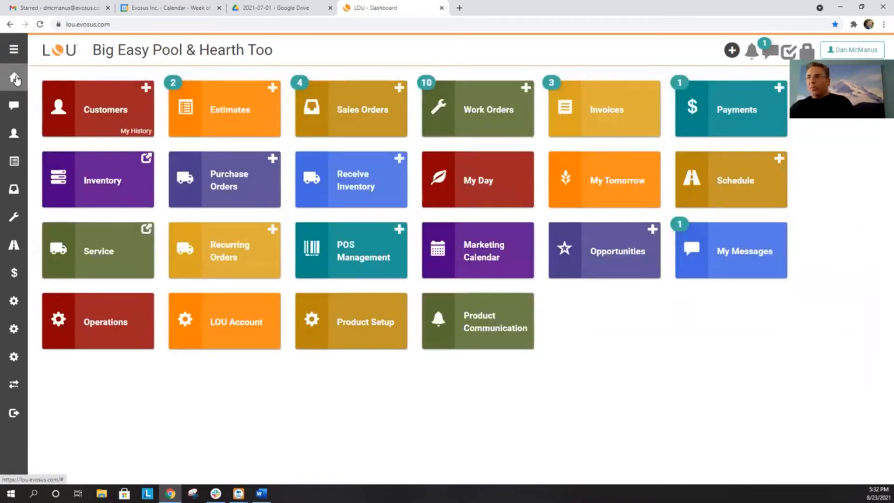
left_click(240, 122)
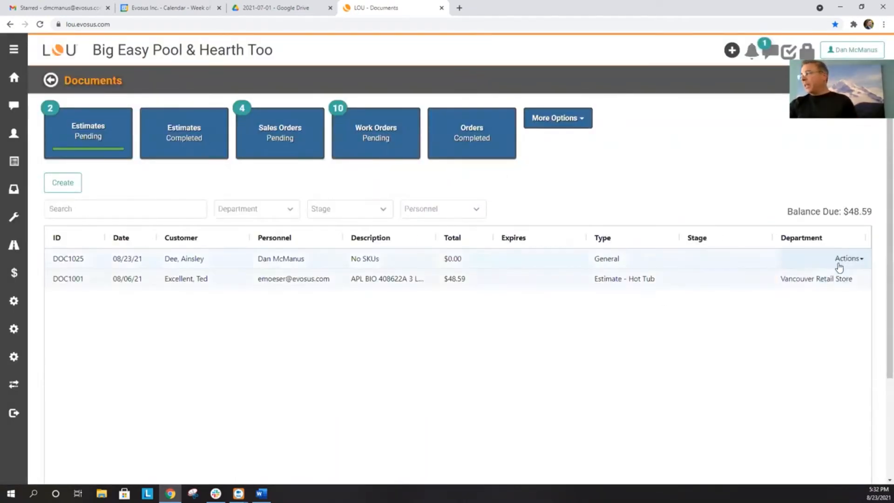
left_click(854, 262)
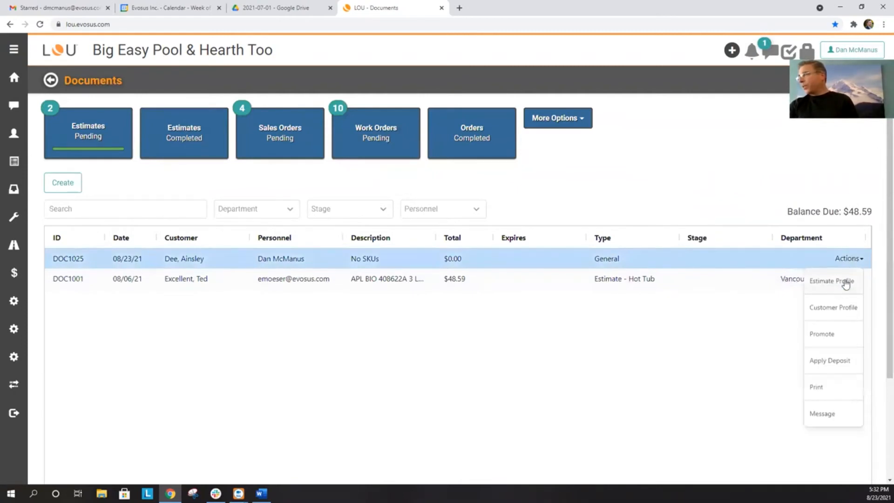
left_click(847, 282)
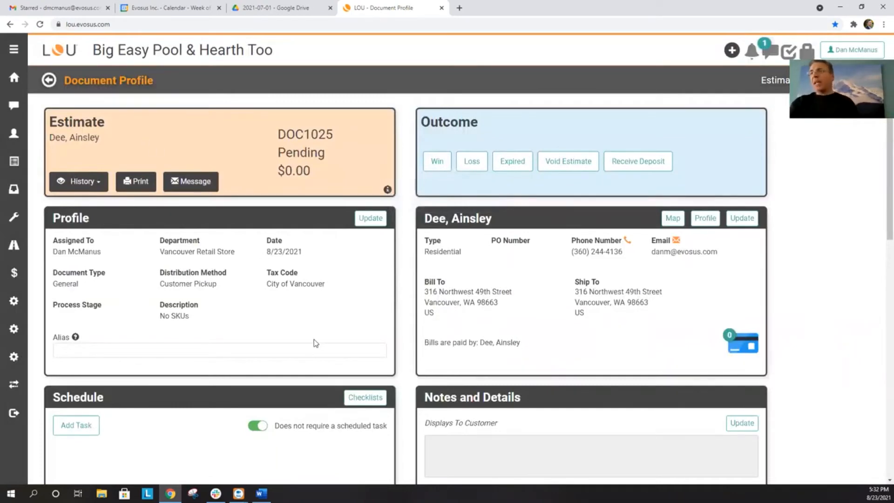
scroll(321, 345, "down", 5)
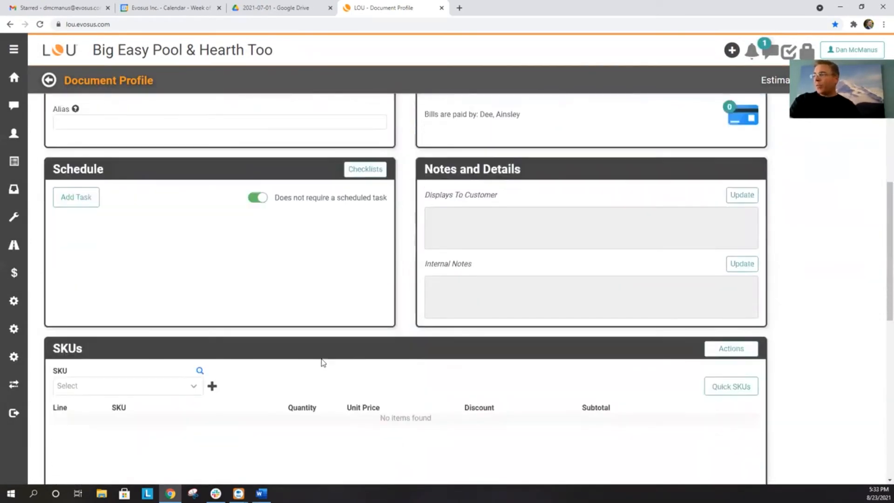
scroll(322, 362, "up", 2)
scroll(318, 378, "down", 2)
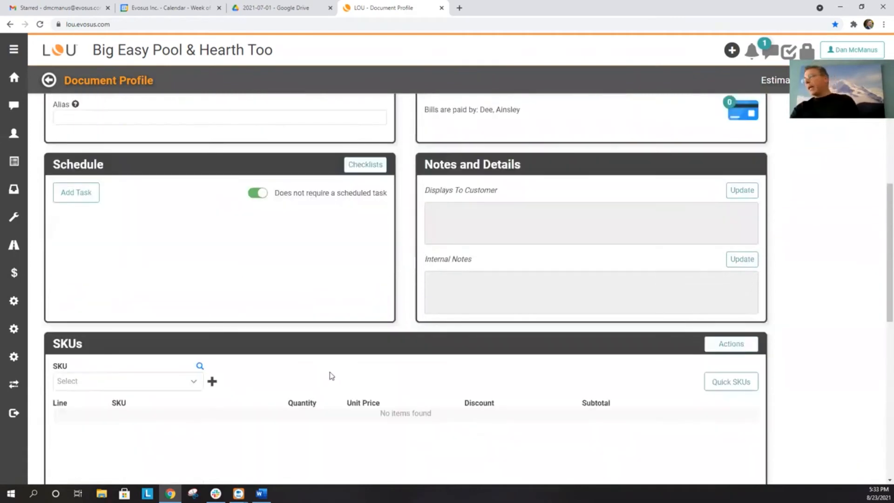
scroll(349, 373, "down", 3)
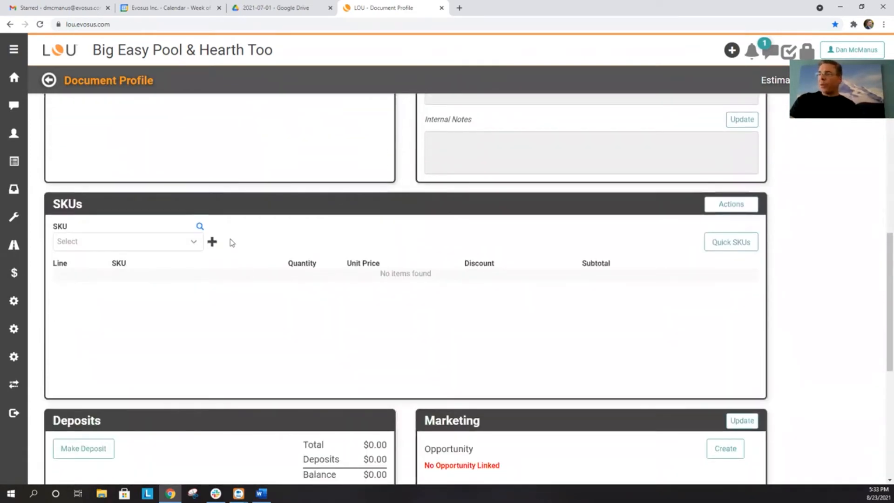
Step: Find the Sovereign Spa Dynamic Kit with "dyn" and add it to the estimate, starting its kit questions
left_click(191, 244)
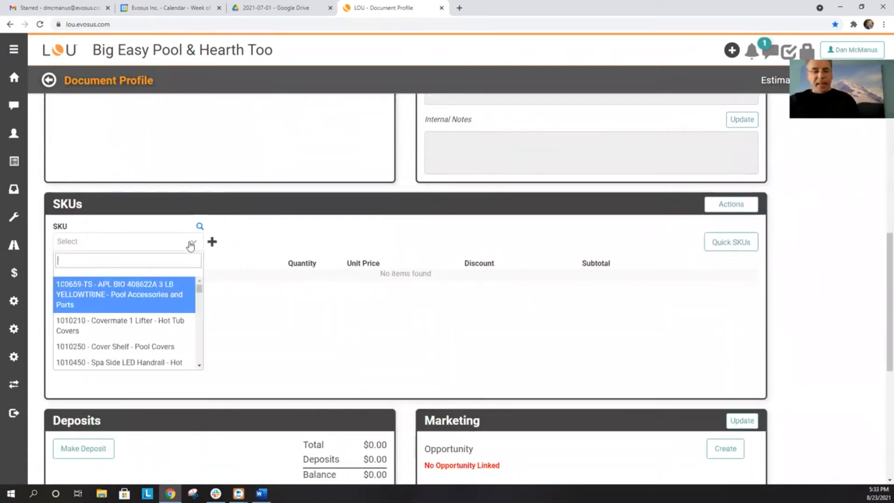
type("dyn")
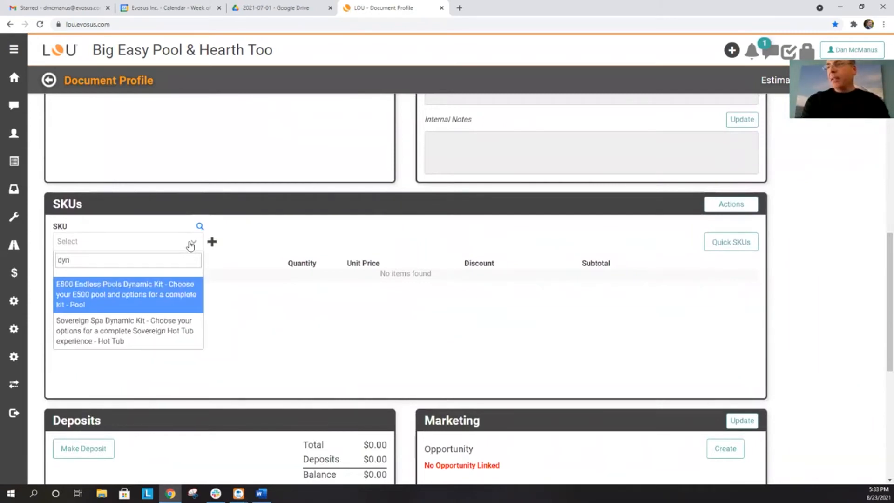
left_click(147, 336)
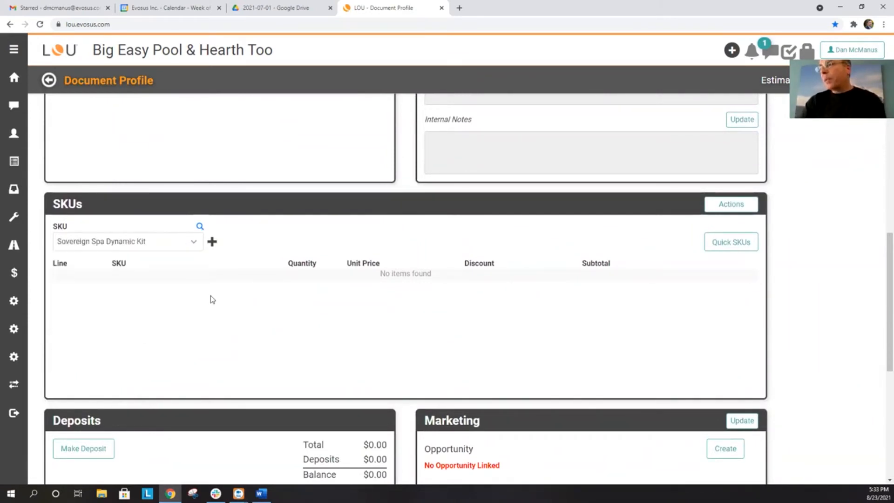
left_click(212, 242)
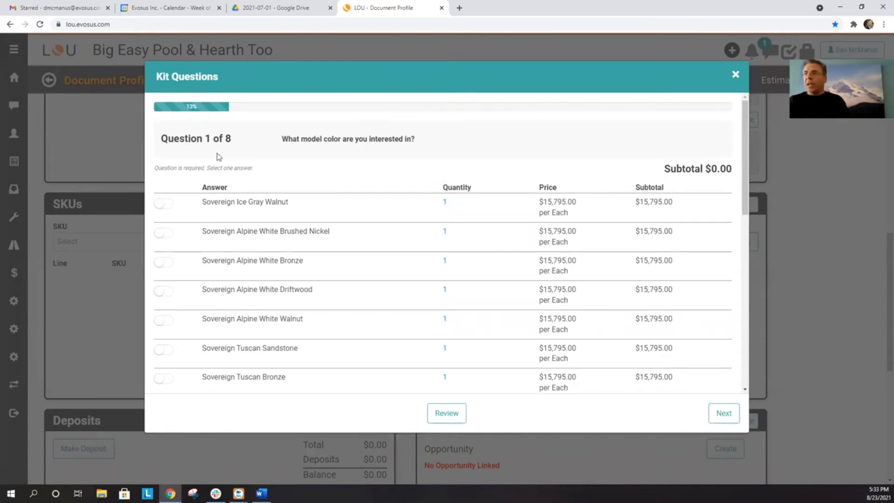
Step: Answer the first two kit questions with model color Sovereign Alpine White Brushed Nickel and cover color Cover Sovereign F/B Smoke 2019-Current
left_click(164, 234)
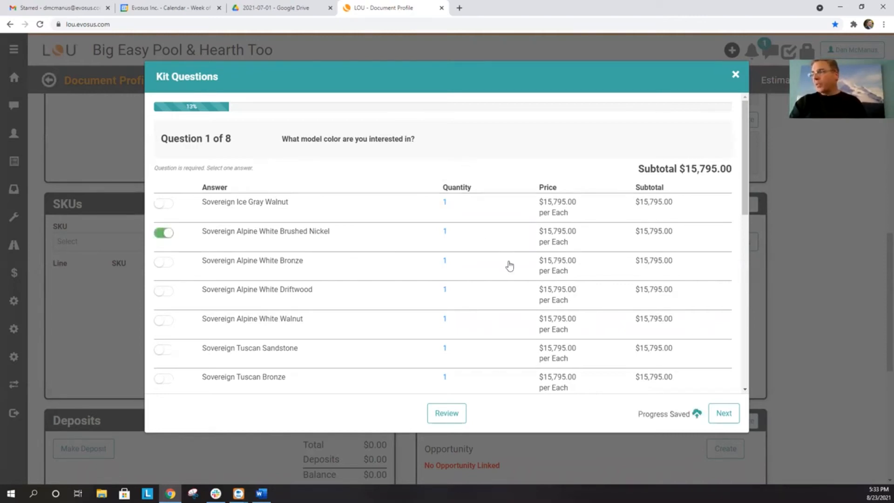
left_click(732, 415)
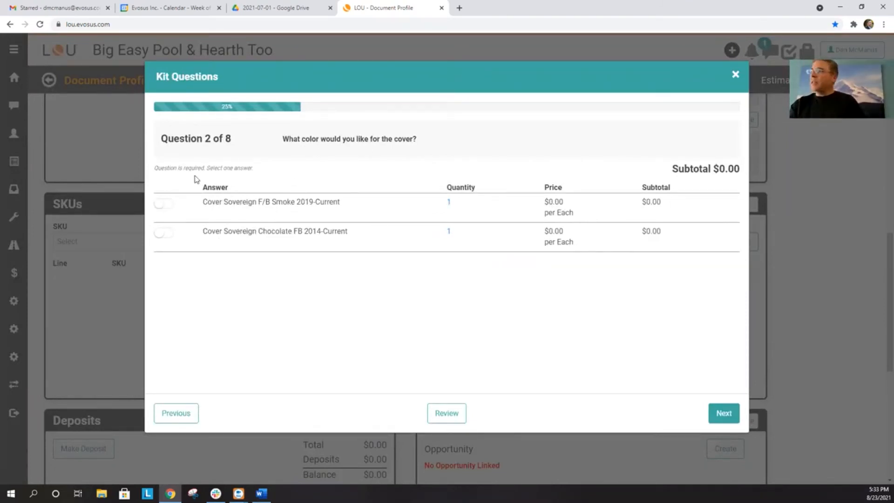
left_click(161, 203)
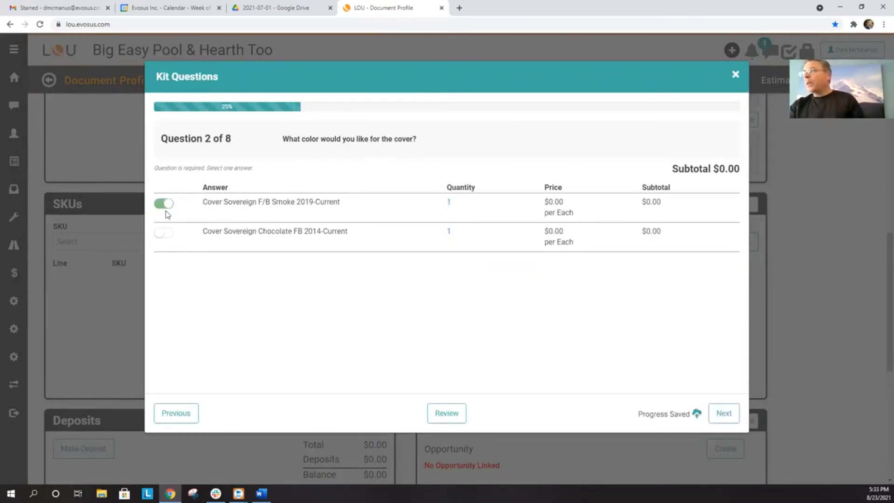
left_click(723, 413)
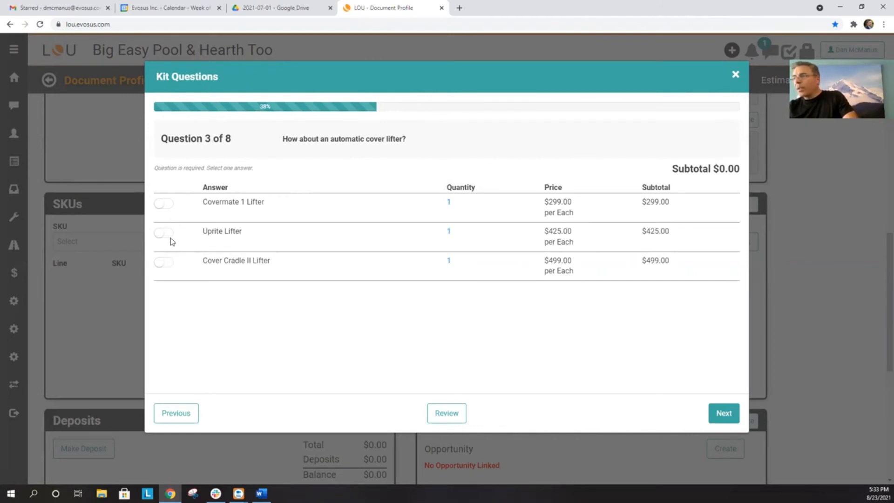
Step: Choose the Covermate 1 Lifter as cover lifter and Step Highlife Smoke as the hot tub steps
left_click(162, 205)
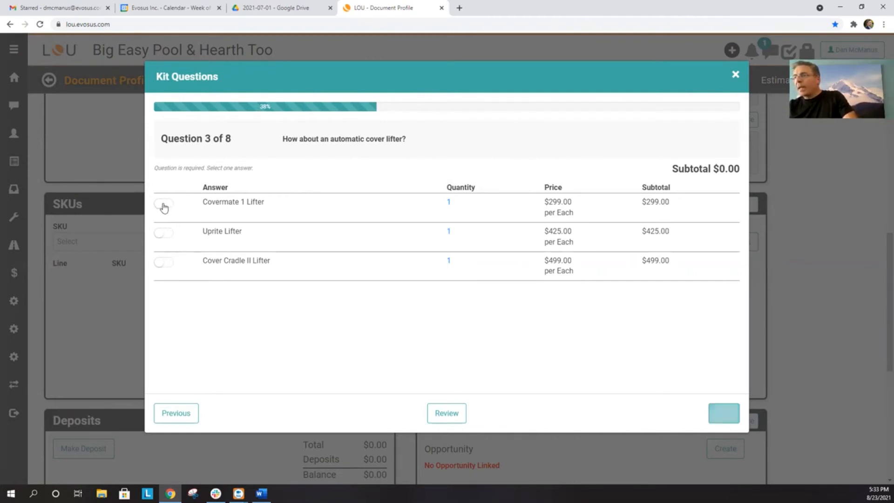
left_click(724, 414)
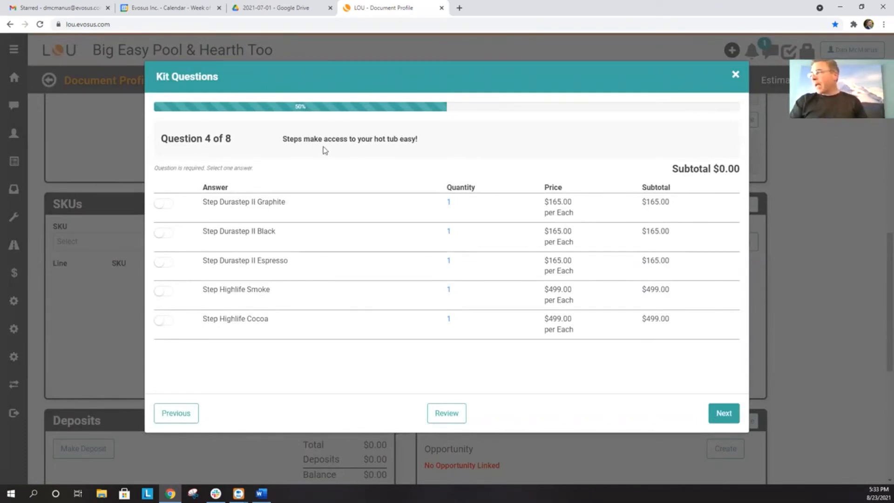
left_click(168, 293)
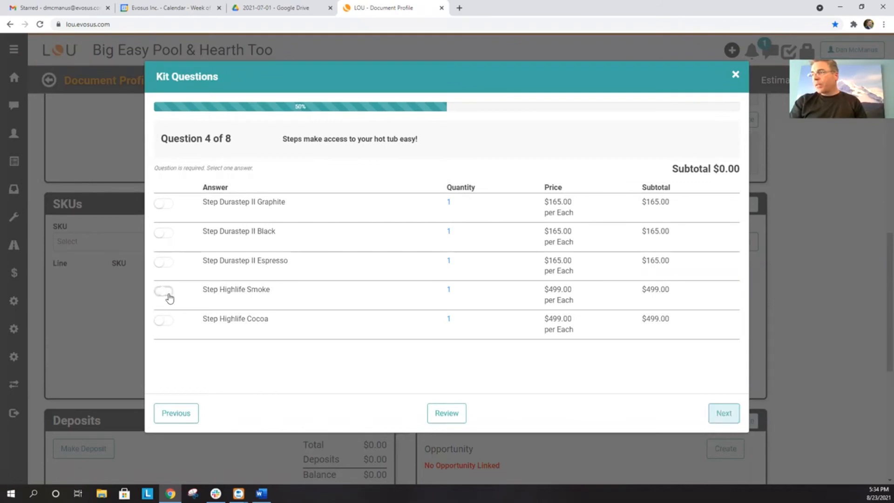
left_click(724, 413)
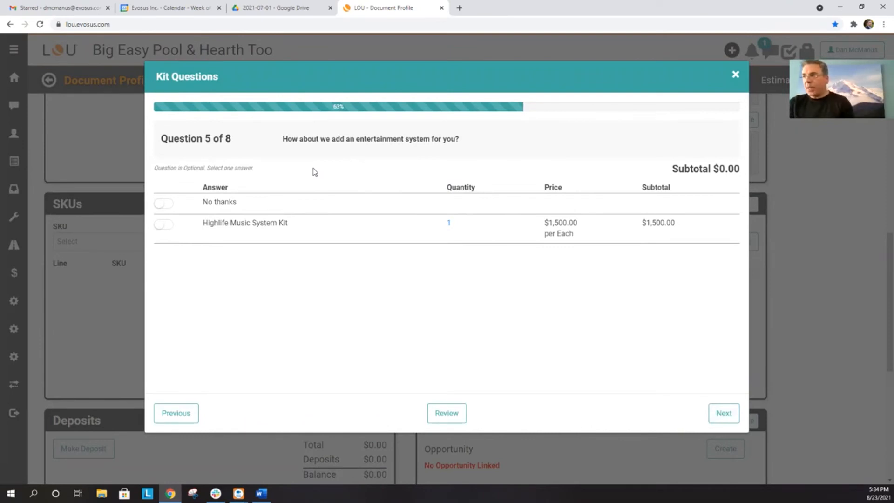
Step: Answer No thanks to the entertainment system and choose the Freshwater Salt Kit as the startup kit
left_click(163, 204)
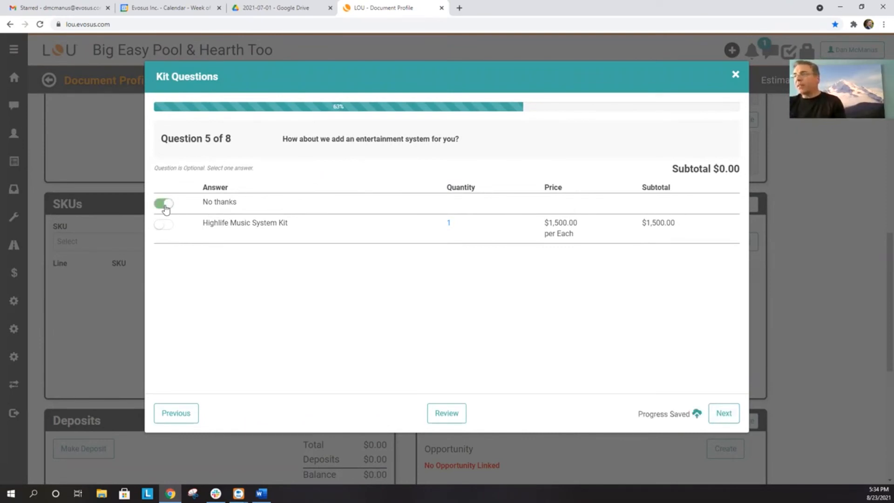
left_click(723, 413)
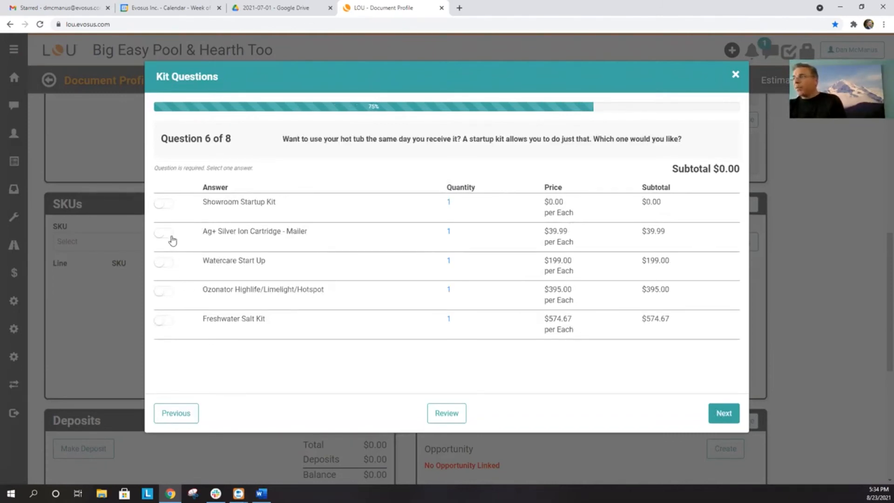
left_click(169, 322)
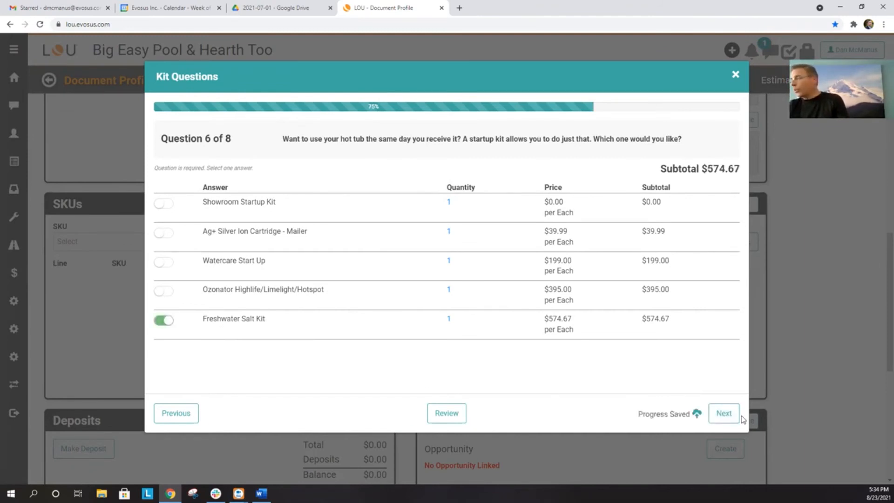
left_click(724, 415)
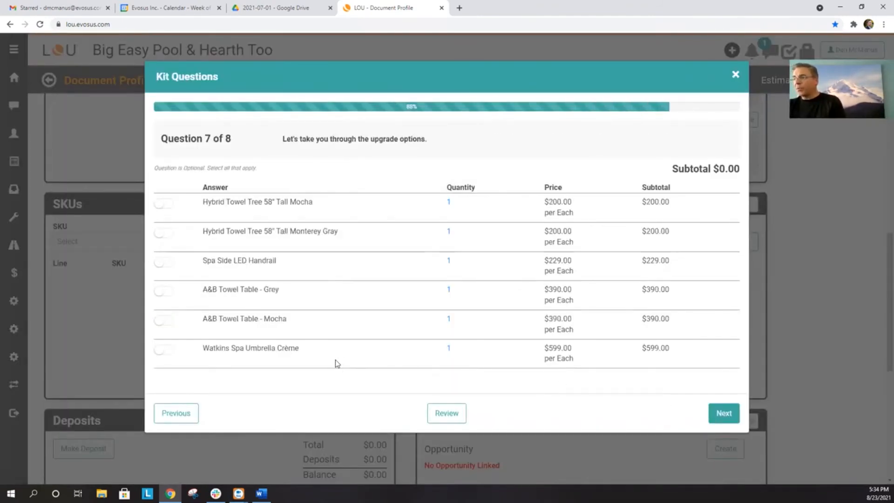
Step: Add the Watkins Spa Umbrella Crème, A&B Towel Table - Grey and Spa Side LED Handrail as upgrade options
left_click(167, 354)
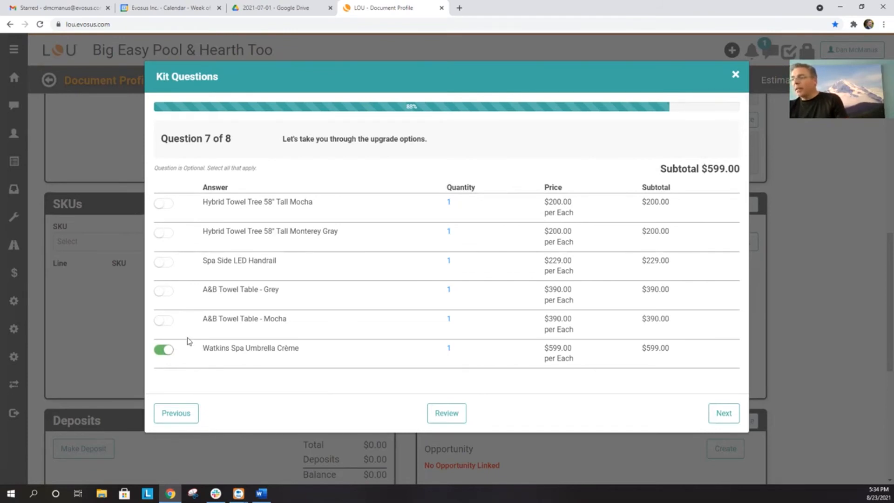
left_click(167, 291)
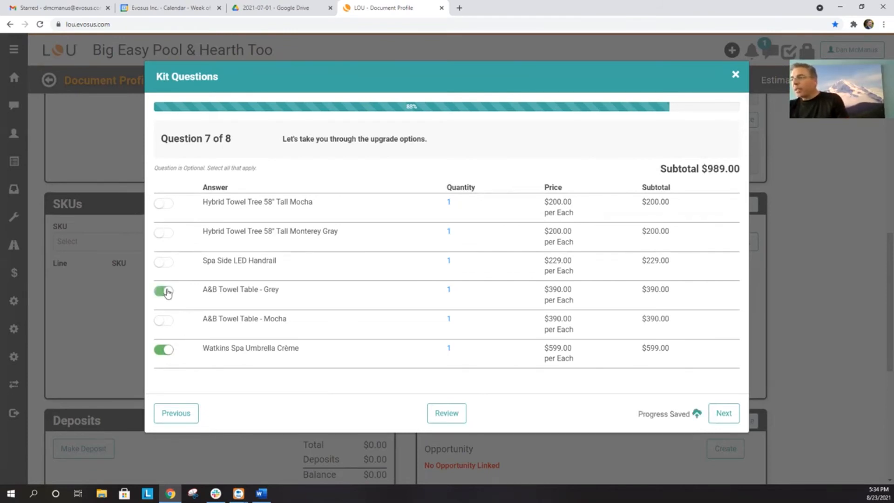
left_click(162, 262)
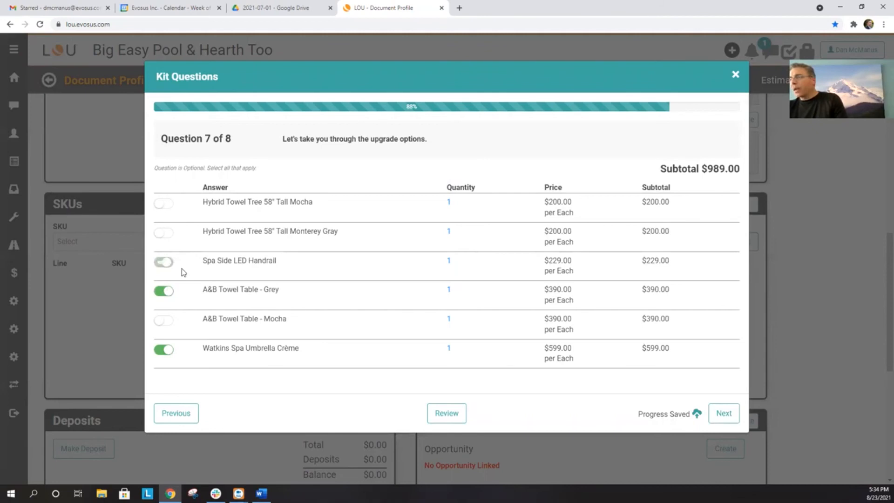
left_click(721, 414)
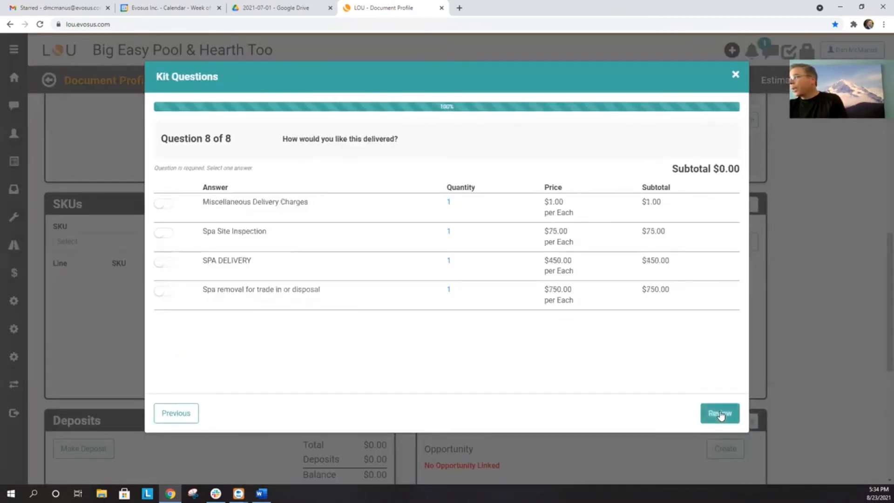
Step: Review the chosen upgrades and try to save the kit to the order without a delivery answer, returning to the delivery question
left_click(721, 414)
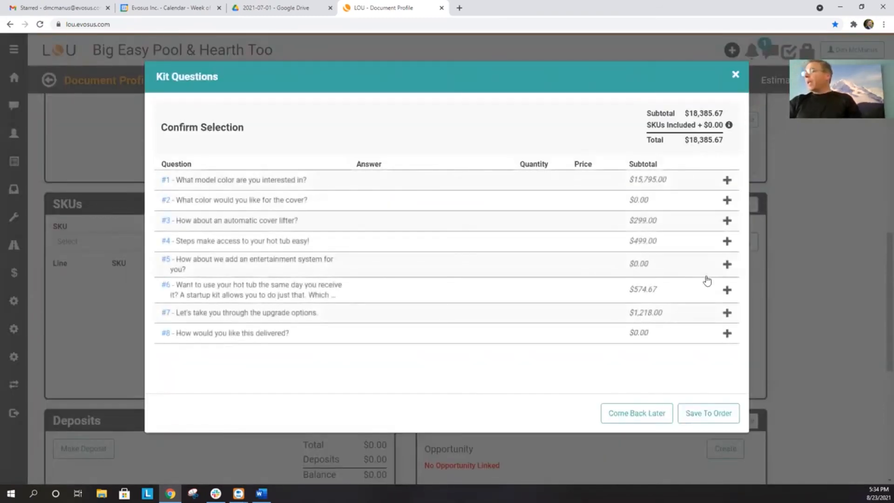
left_click(727, 312)
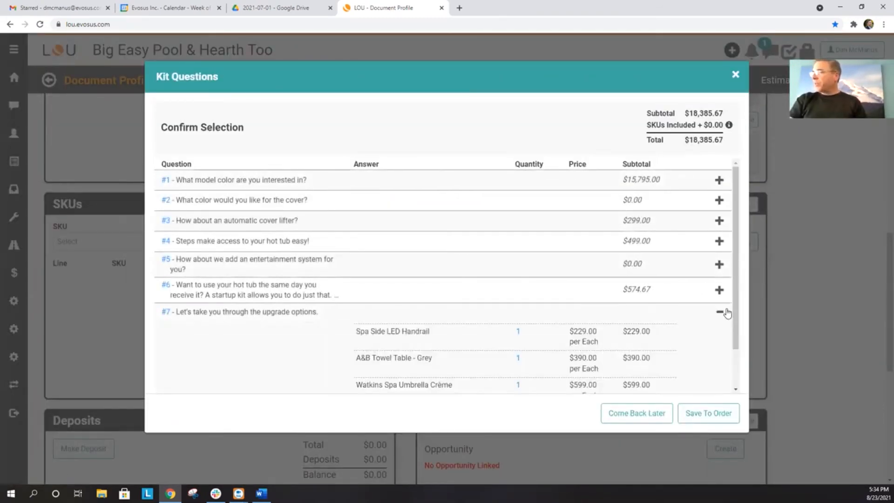
left_click(721, 313)
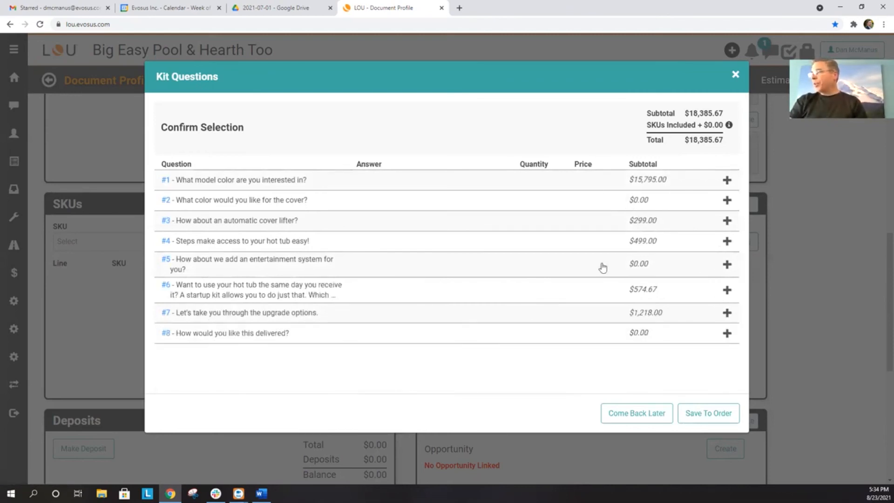
left_click(708, 413)
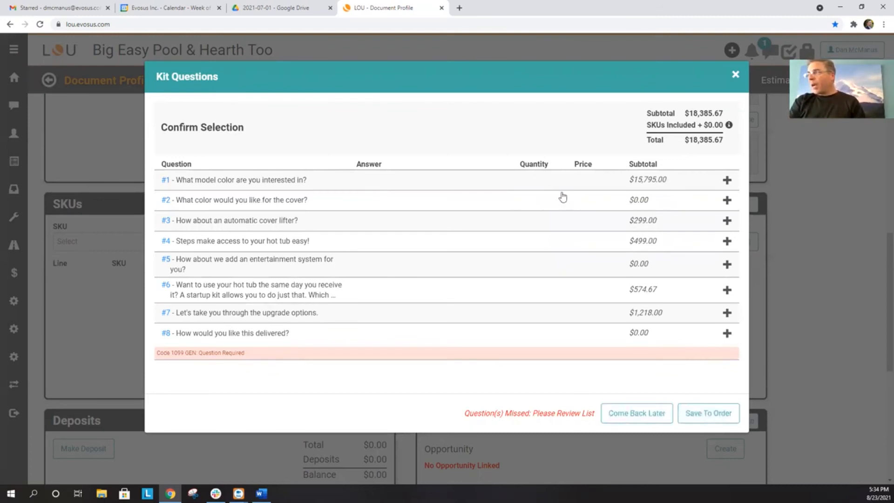
left_click(725, 334)
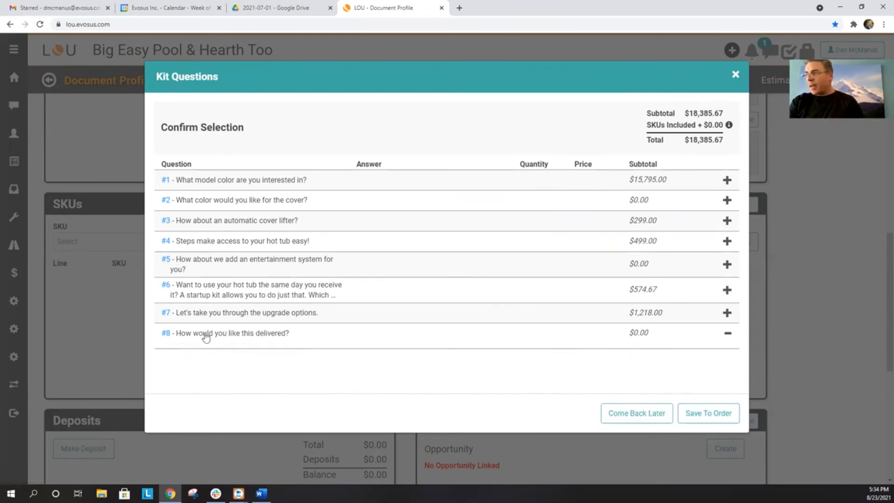
left_click(166, 333)
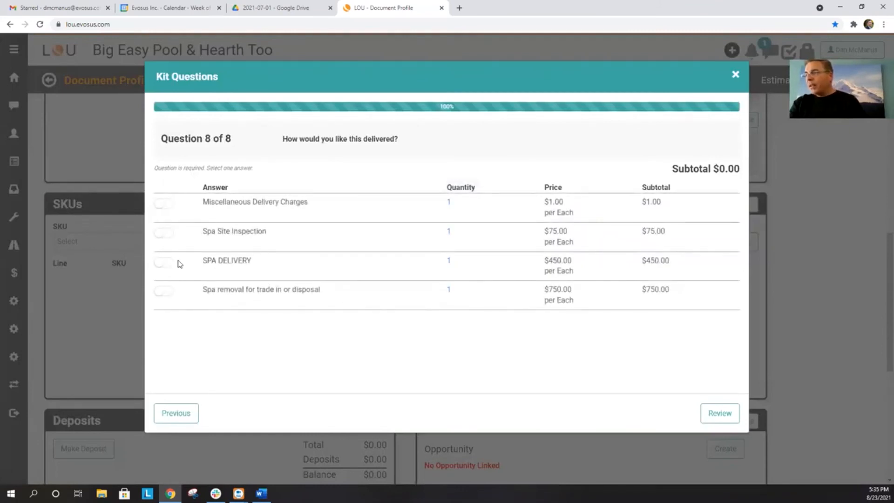
Step: Choose SPA DELIVERY for the delivery question and save the reviewed kit selections to the order
left_click(162, 263)
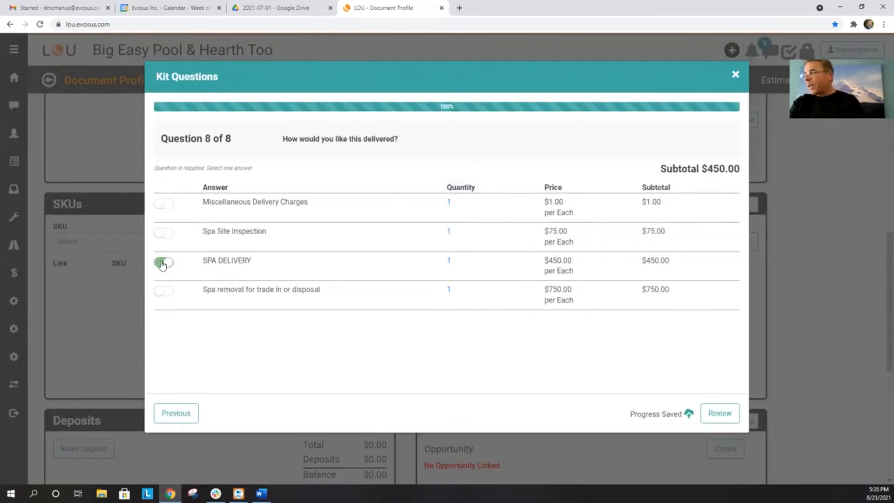
left_click(720, 415)
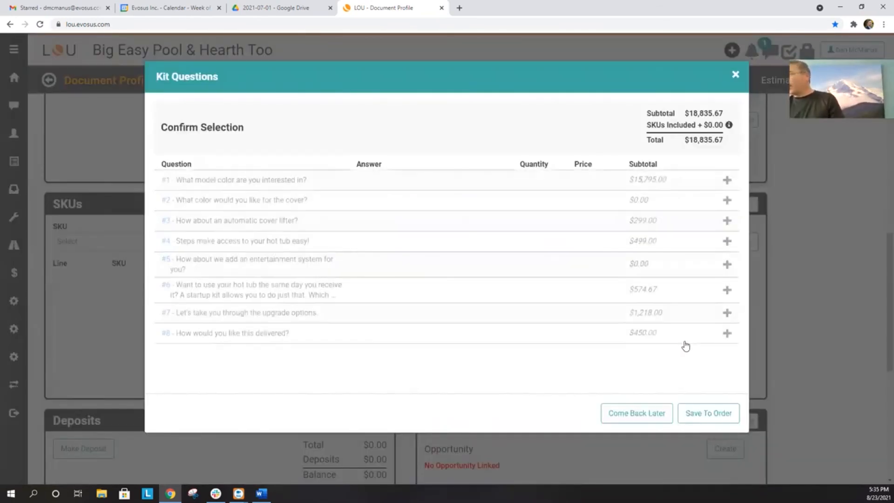
left_click(709, 414)
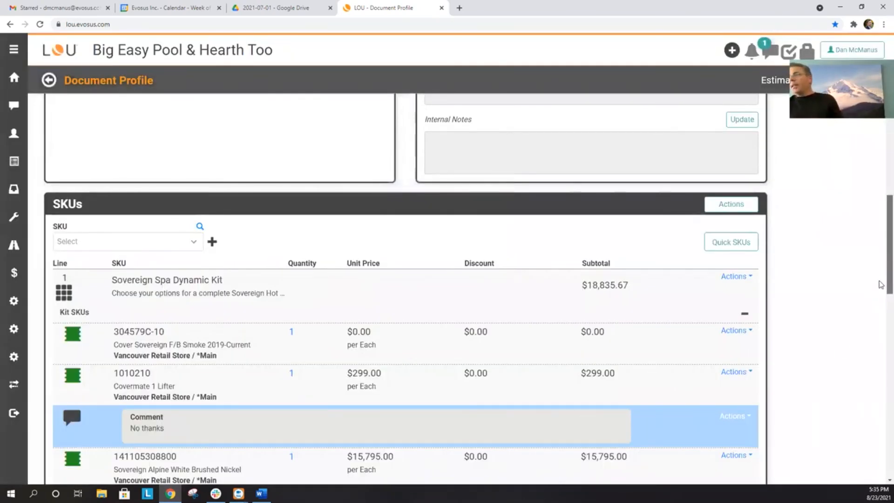
Step: Examine the kit's SKU lines, the subtotal with taxes and the deposit balance on the estimate, ending at its header
scroll(881, 284, "down", 6)
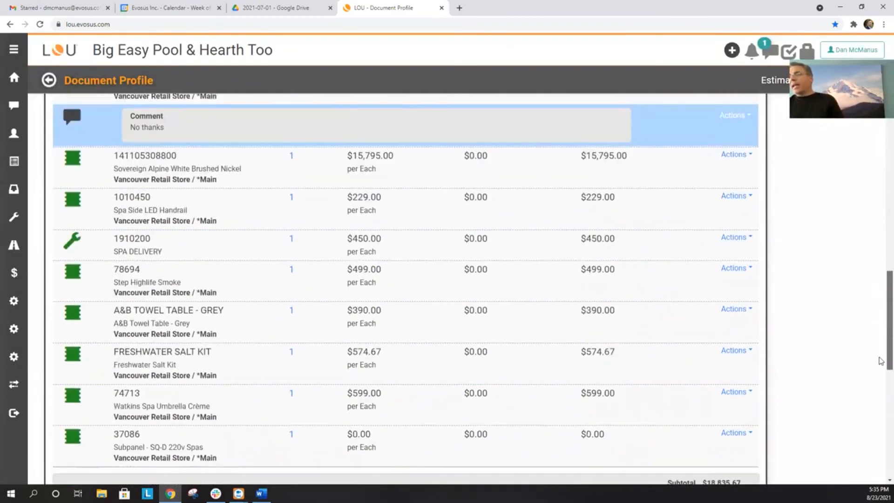
scroll(881, 361, "down", 6)
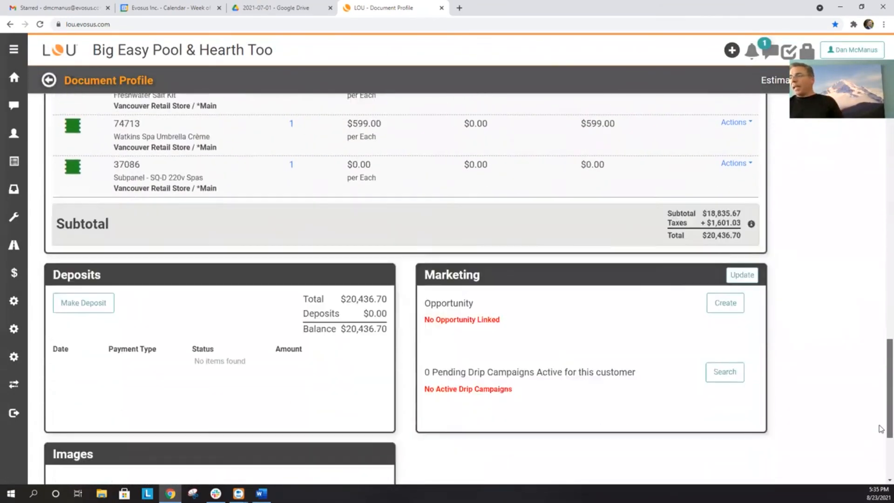
scroll(881, 426, "up", 1)
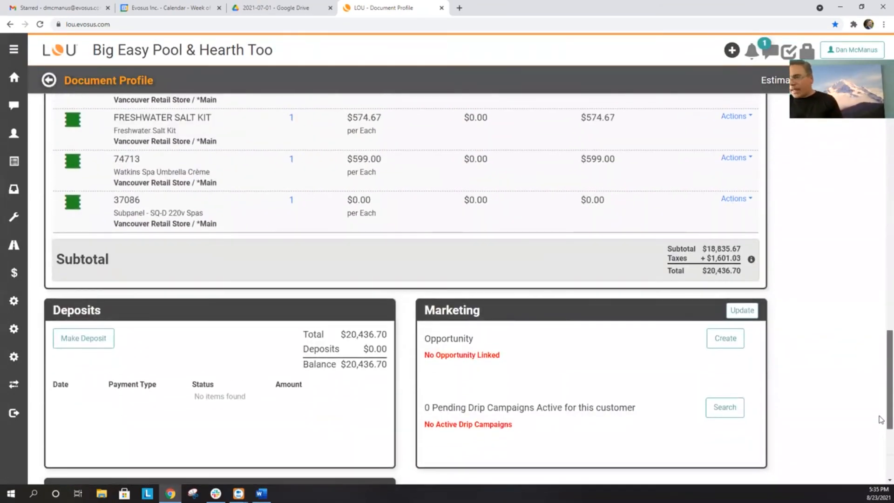
scroll(881, 418, "up", 4)
scroll(881, 375, "up", 1)
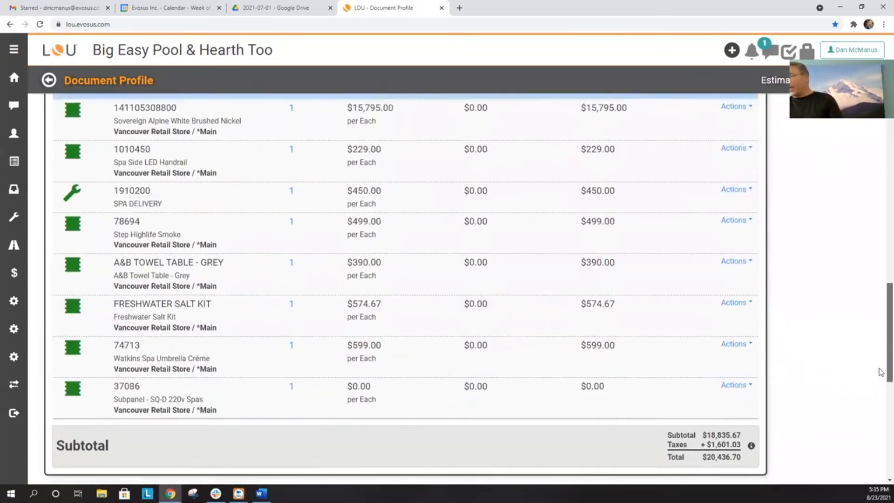
scroll(880, 368, "up", 13)
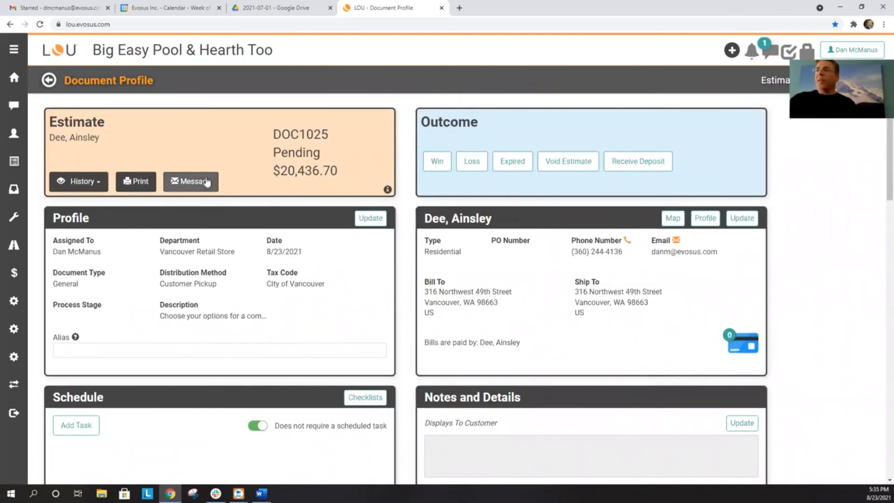
Step: Message the estimate to the customer, adding a greeting by first name, "Hope your dog is OK!" and a sign-off from Big Easy Too
left_click(190, 182)
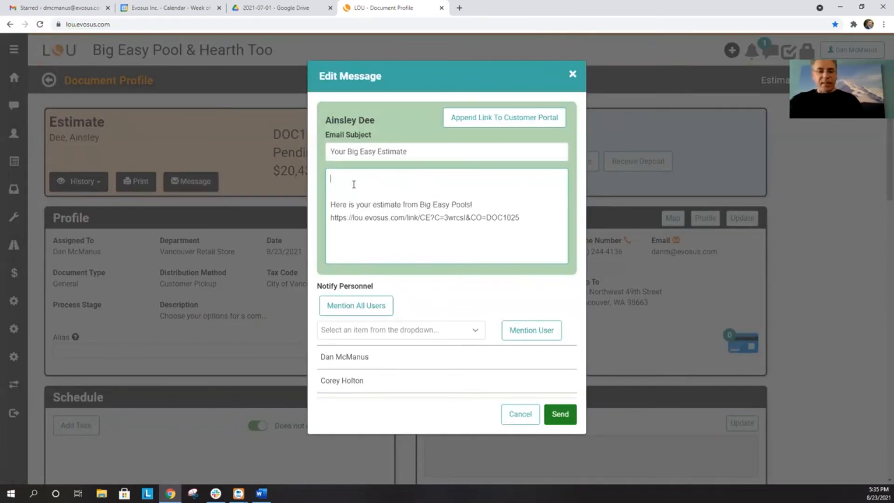
type("Hope your dog is OK!")
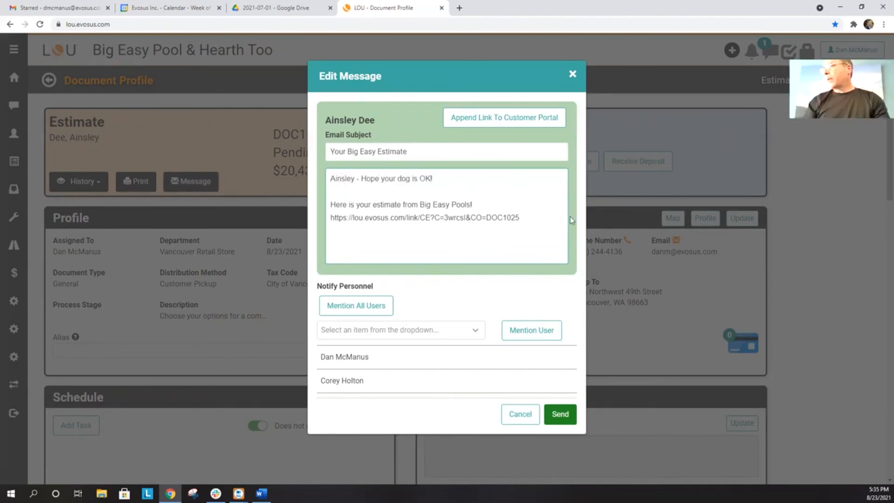
key("Return")
key("Return")
type("Dan from Big Easy Too")
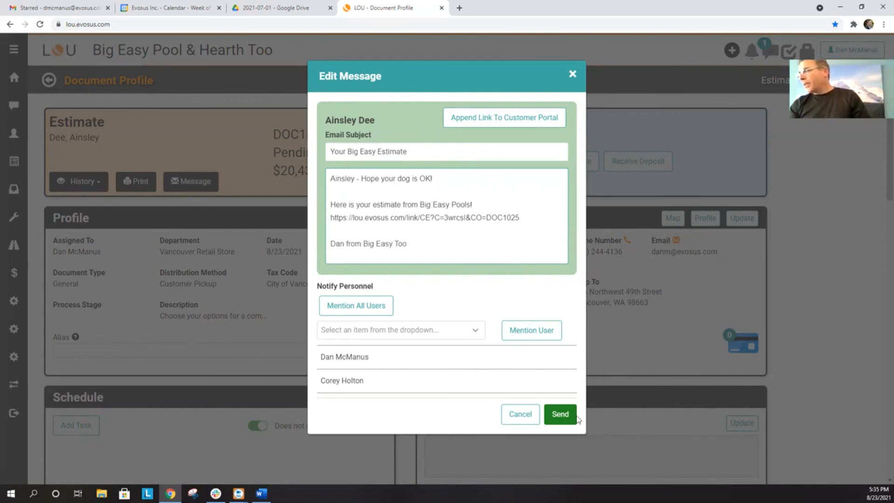
left_click(559, 414)
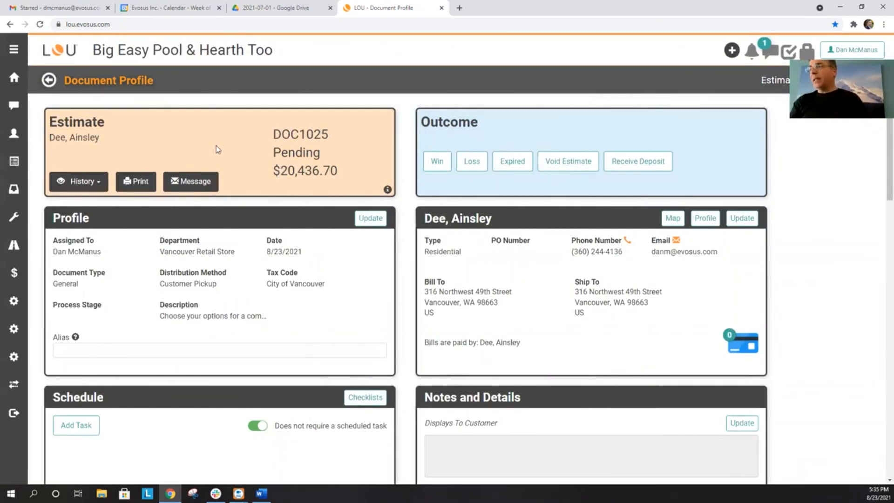
Step: Switch to the Gmail inbox and open the received "Your Big Easy Estimate" message
left_click(81, 12)
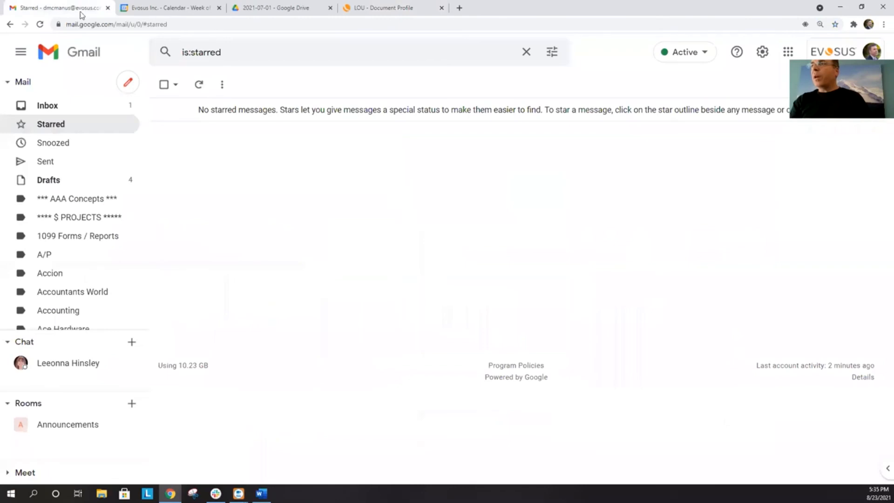
left_click(98, 105)
left_click_drag(350, 118, 351, 114)
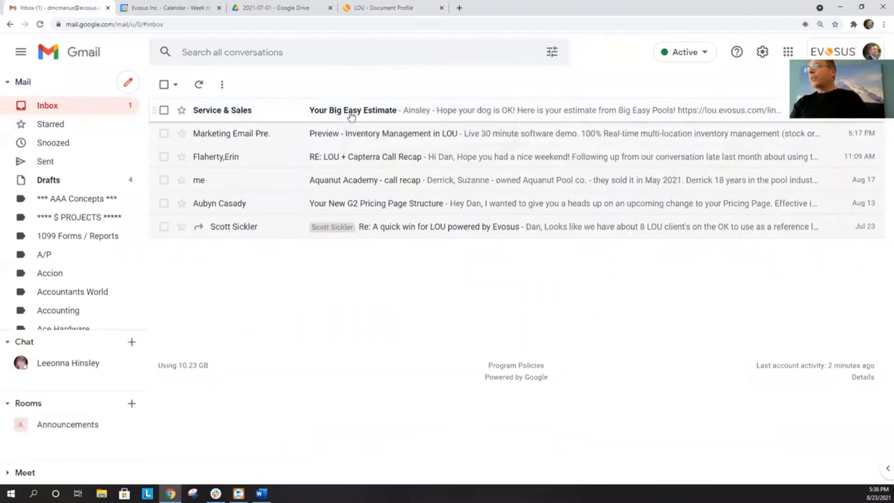
left_click(352, 113)
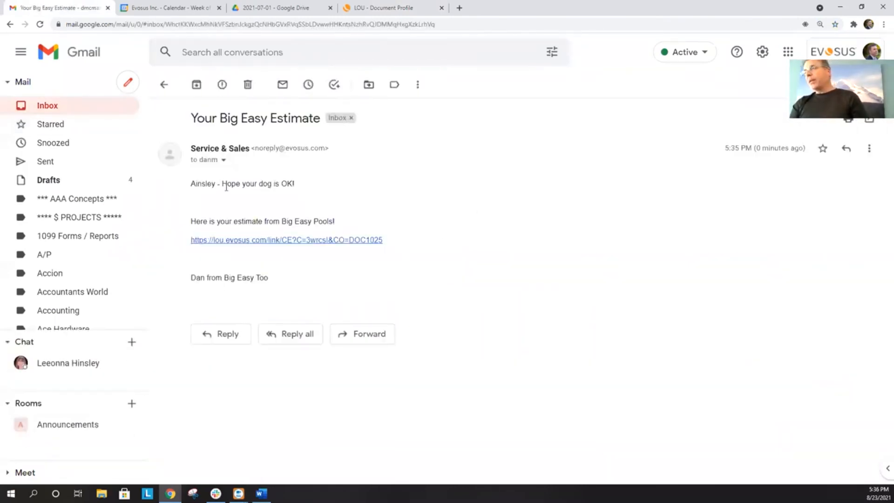
Step: Follow the emailed estimate link, examine the customer's view of its kit SKU lines, and return to the LOU document profile
left_click(309, 241)
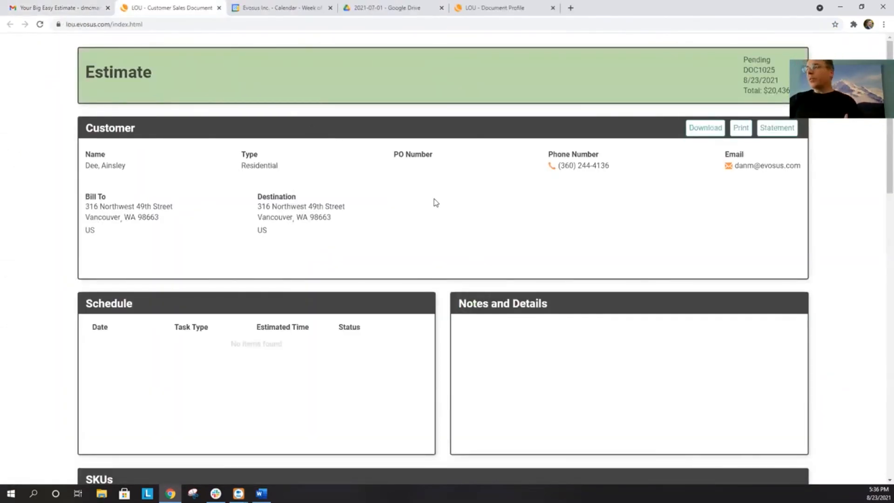
scroll(435, 228, "down", 3)
scroll(436, 237, "down", 4)
scroll(429, 238, "down", 1)
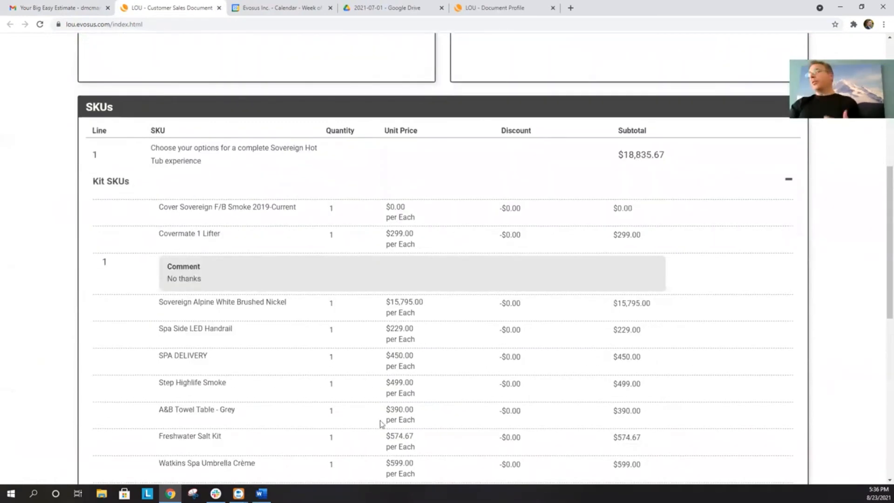
scroll(379, 428, "up", 8)
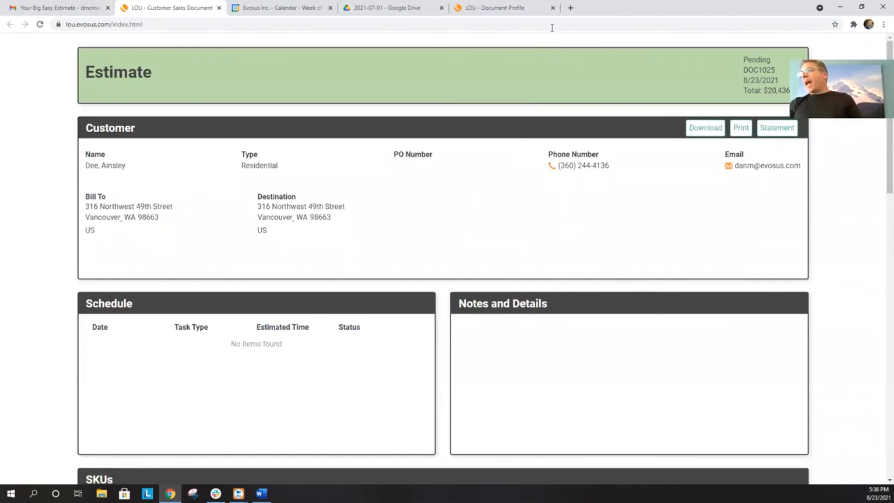
left_click(540, 15)
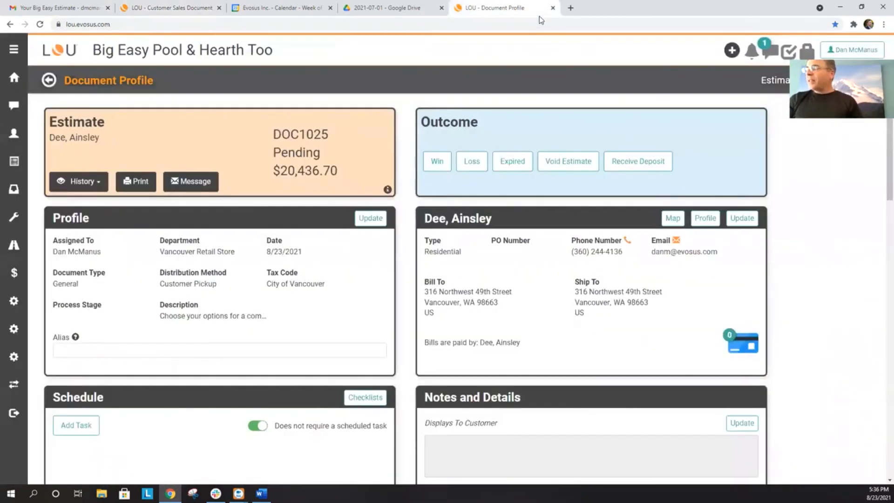